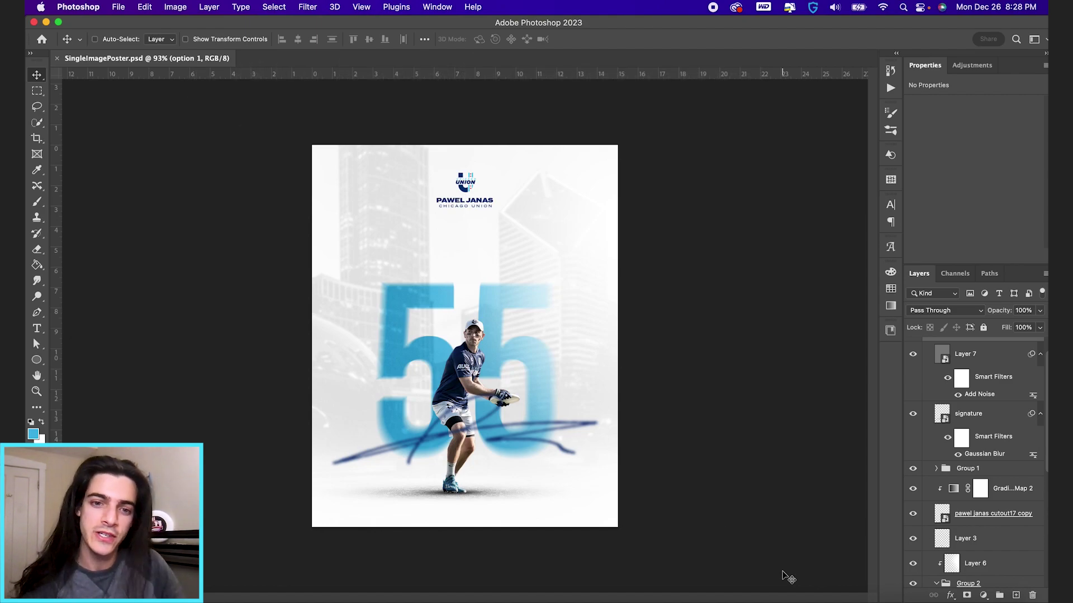
# Step: Create a new 1080 × 1350 px portrait document
pyautogui.press('super+n')
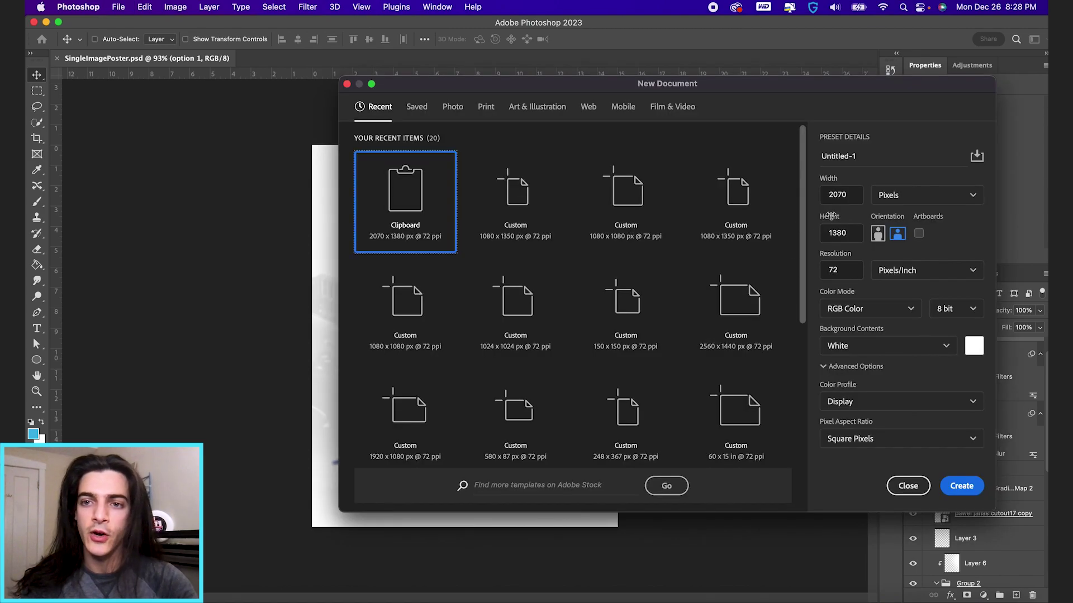
pyautogui.write('1080')
pyautogui.press('Tab')
pyautogui.write('1')
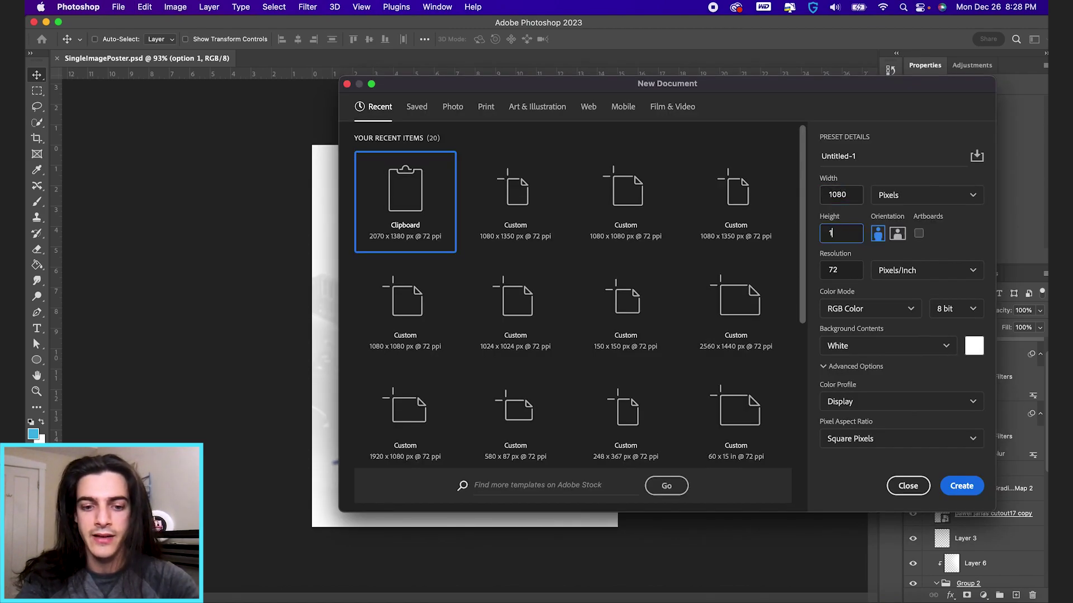
pyautogui.write('350')
pyautogui.press('Return')
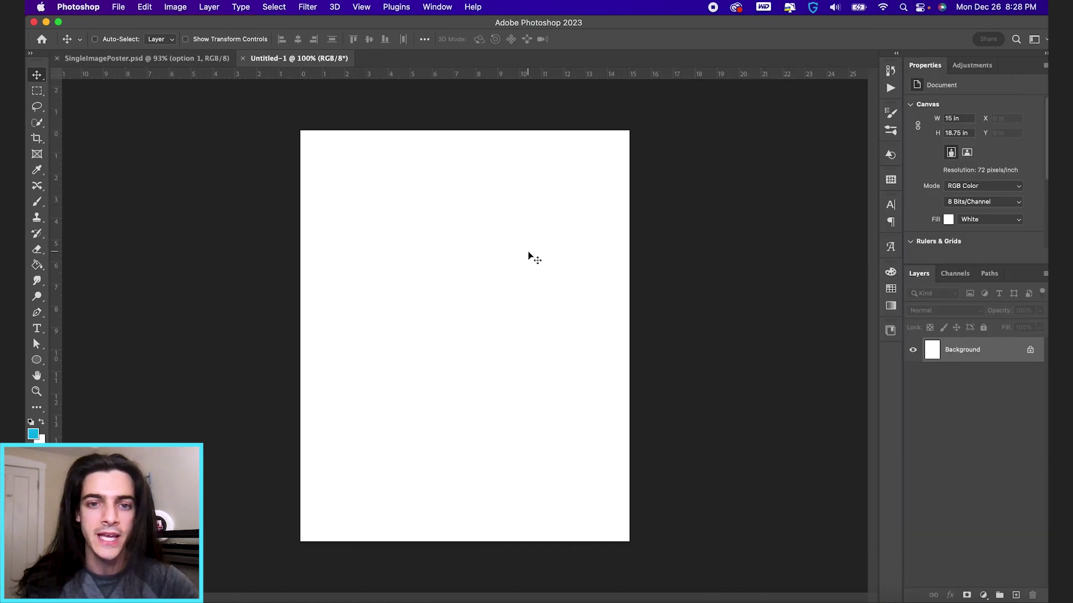
# Step: Drag the player cutout PNG from the source folder onto the new canvas
pyautogui.press('super+Tab')
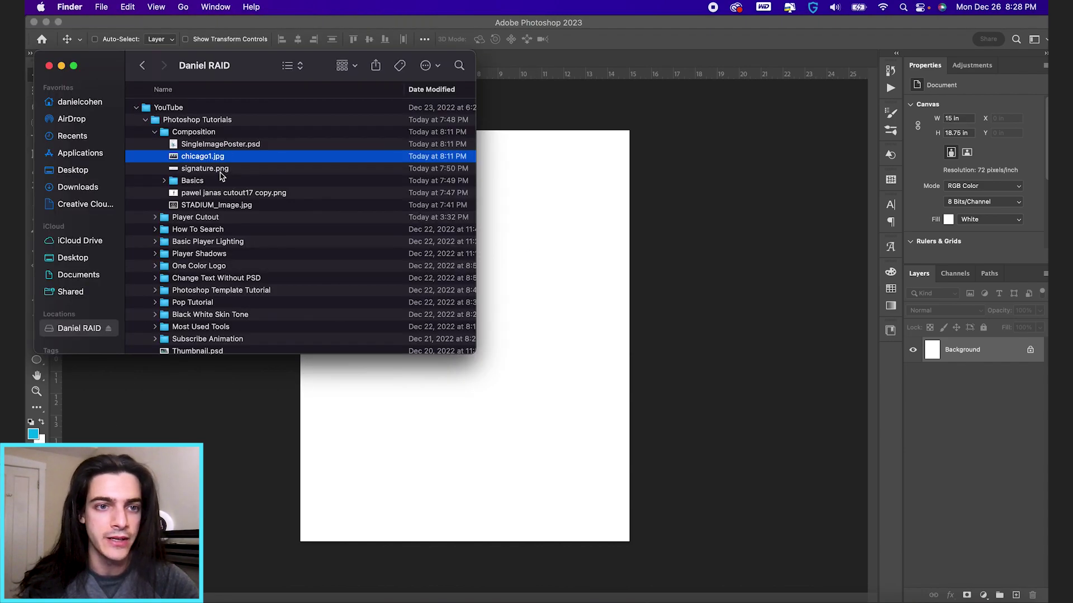
pyautogui.click(220, 170)
pyautogui.moveTo(221, 193); pyautogui.dragTo(510, 431)
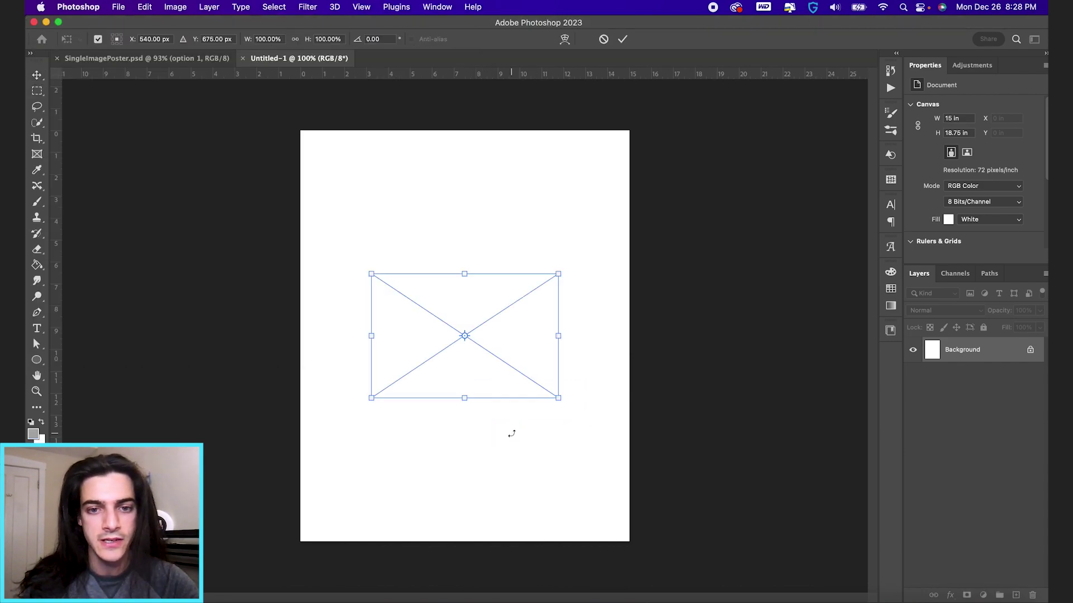
# Step: Scale the placed player cutout down, commit it, and set it low in the canvas middle
pyautogui.moveTo(562, 271); pyautogui.dragTo(675, 195)
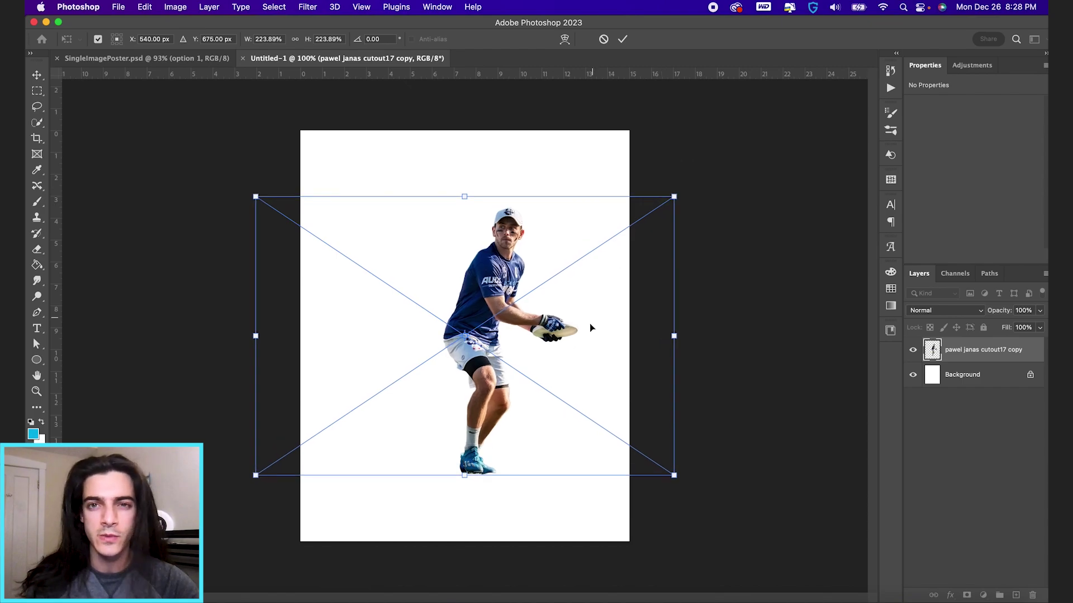
pyautogui.moveTo(601, 305); pyautogui.dragTo(577, 327)
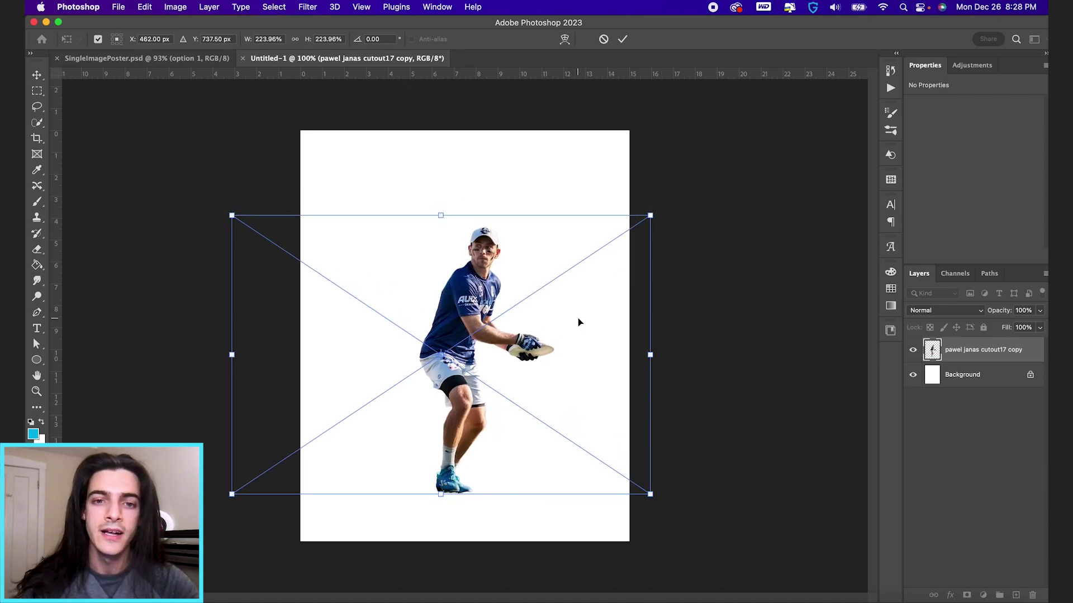
pyautogui.moveTo(651, 216); pyautogui.dragTo(605, 246)
pyautogui.press('Return')
pyautogui.moveTo(555, 280); pyautogui.dragTo(573, 295)
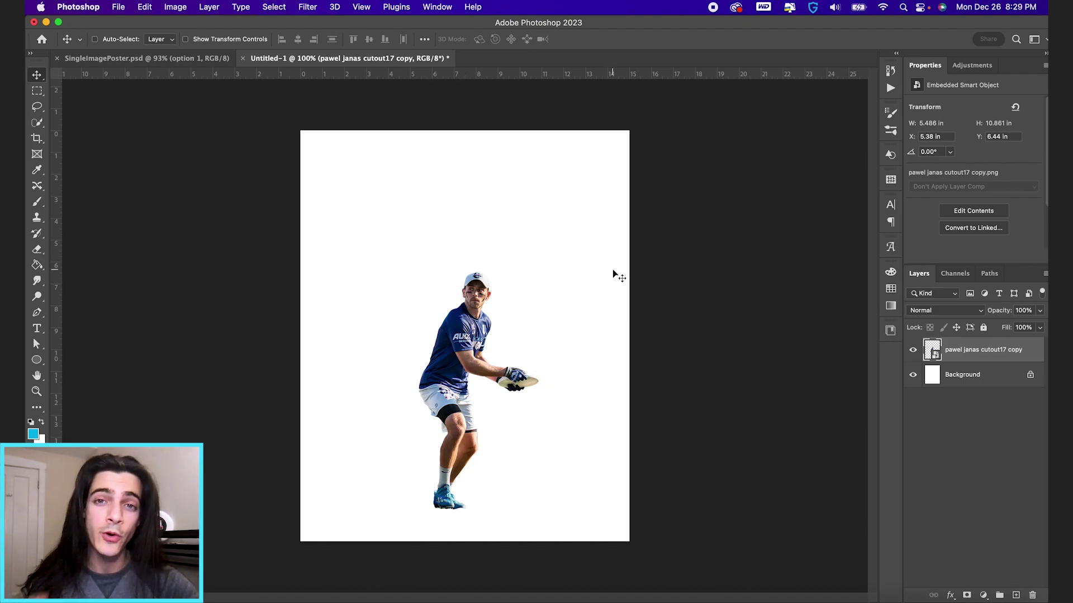
# Step: Enlarge the player to about 458% so he's cropped at the thighs, then shift him right
pyautogui.press('super+t')
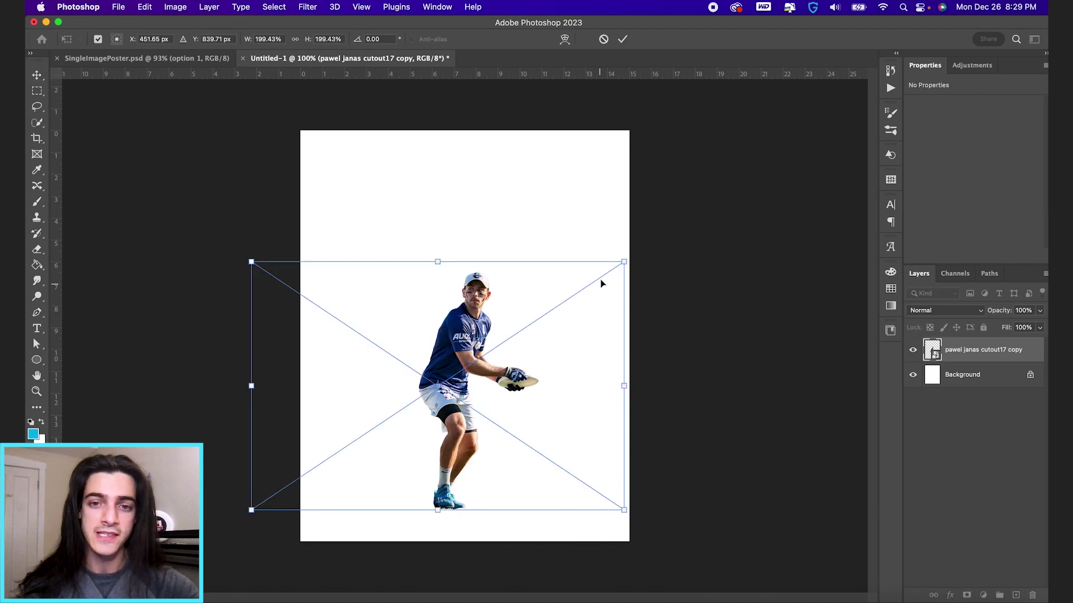
pyautogui.moveTo(624, 262); pyautogui.dragTo(857, 103)
pyautogui.moveTo(732, 327); pyautogui.dragTo(642, 344)
pyautogui.press('Return')
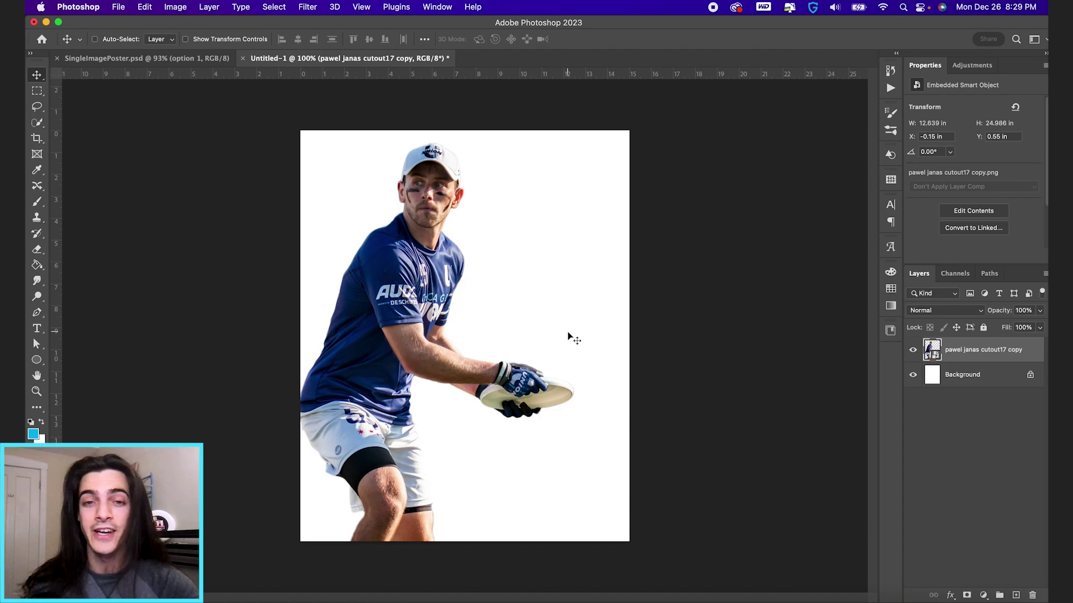
pyautogui.moveTo(536, 318); pyautogui.dragTo(511, 315)
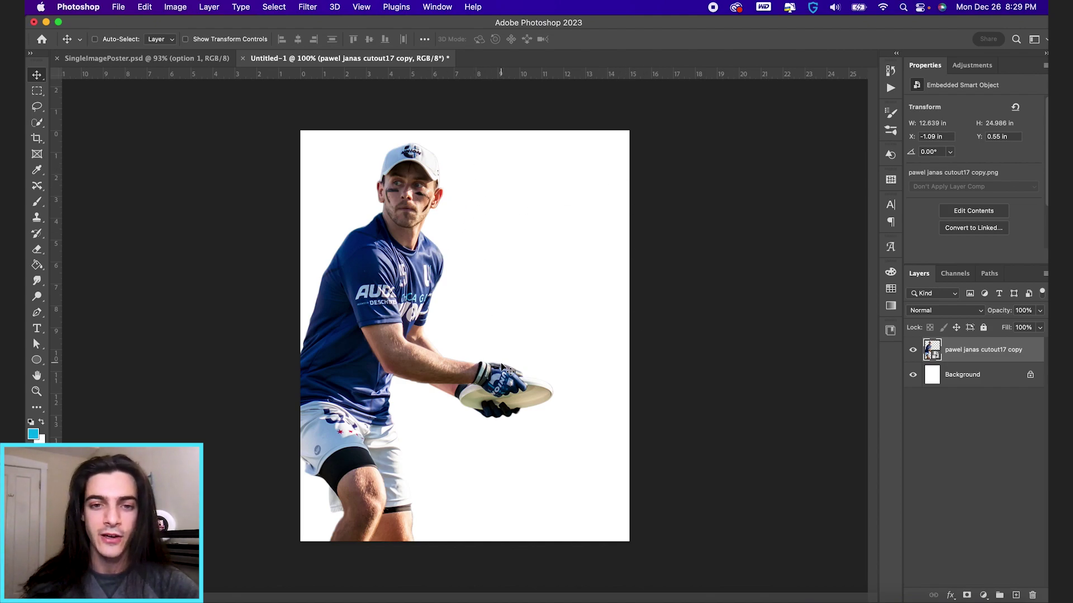
pyautogui.moveTo(374, 329); pyautogui.dragTo(445, 330)
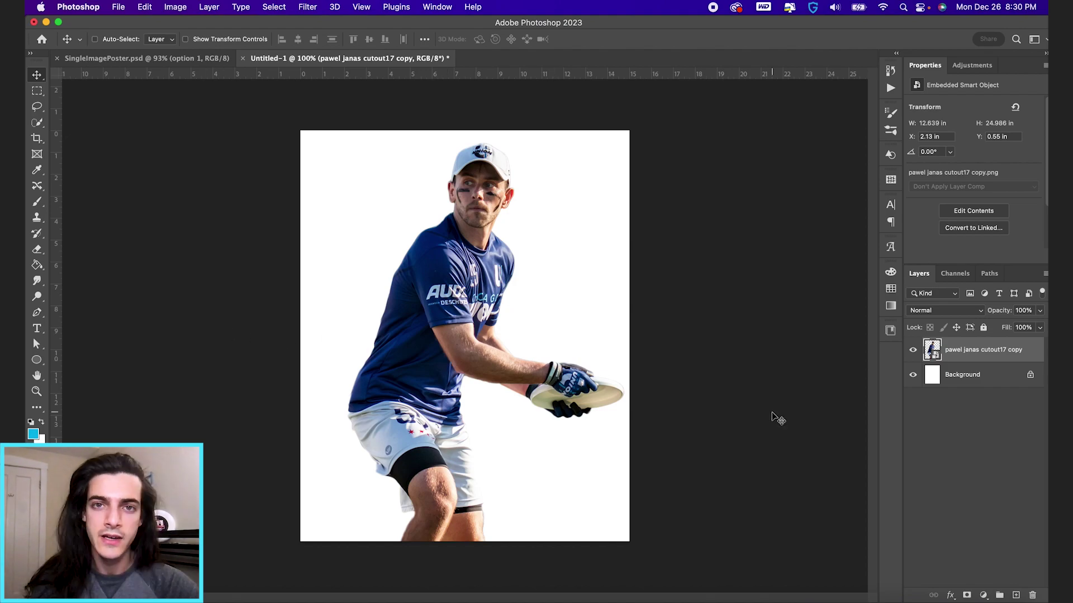
# Step: Shrink the player back to full body and move him toward the centre
pyautogui.press('super+t')
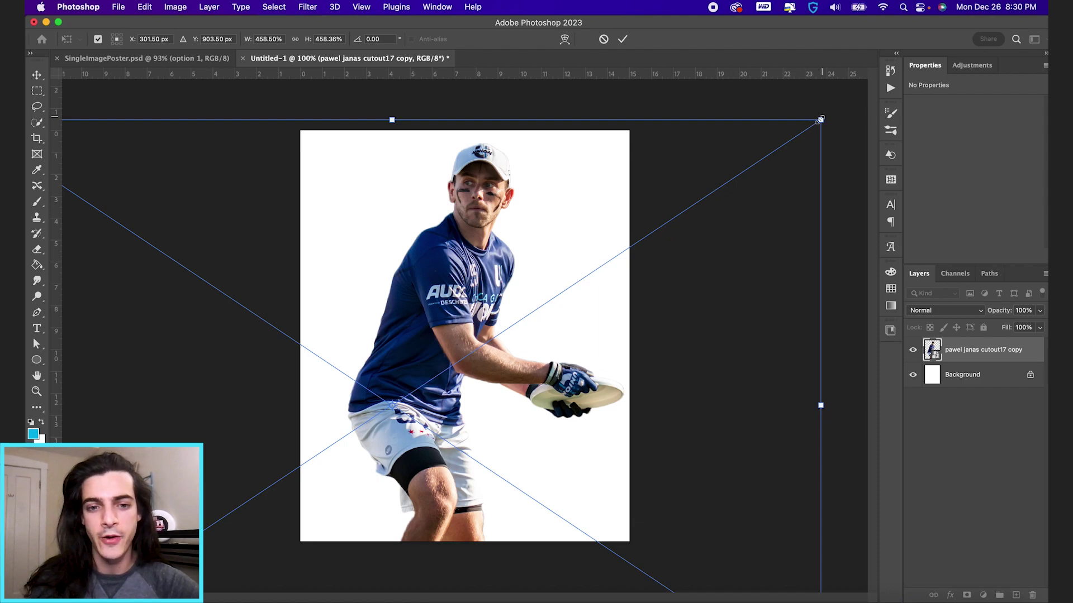
pyautogui.moveTo(821, 119); pyautogui.dragTo(592, 296)
pyautogui.press('Return')
pyautogui.moveTo(534, 347); pyautogui.dragTo(586, 340)
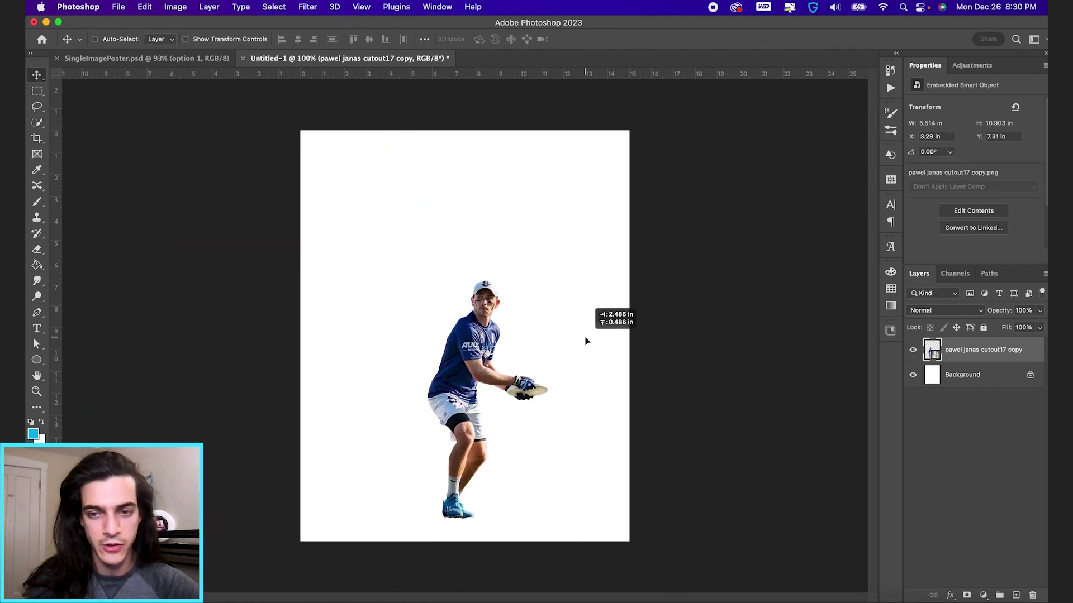
# Step: On a new layer above Background, paint a soft black dot and squash it into a flat shadow ellipse
pyautogui.click(956, 375)
pyautogui.press('super+shift+alt+n')
pyautogui.press('b')
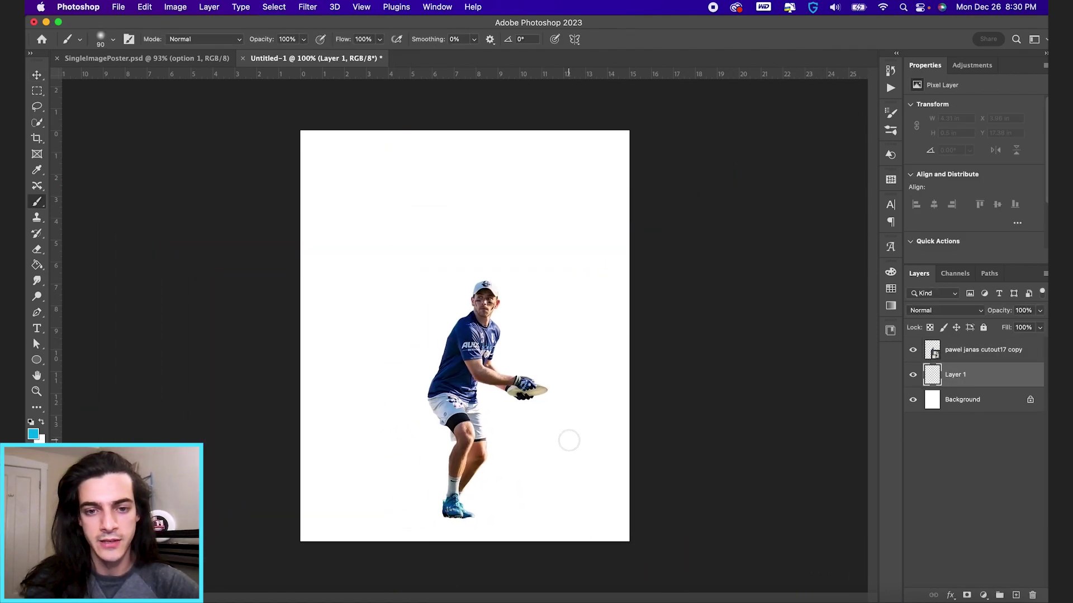
pyautogui.press('d')
pyautogui.click(525, 437)
pyautogui.press('super+t')
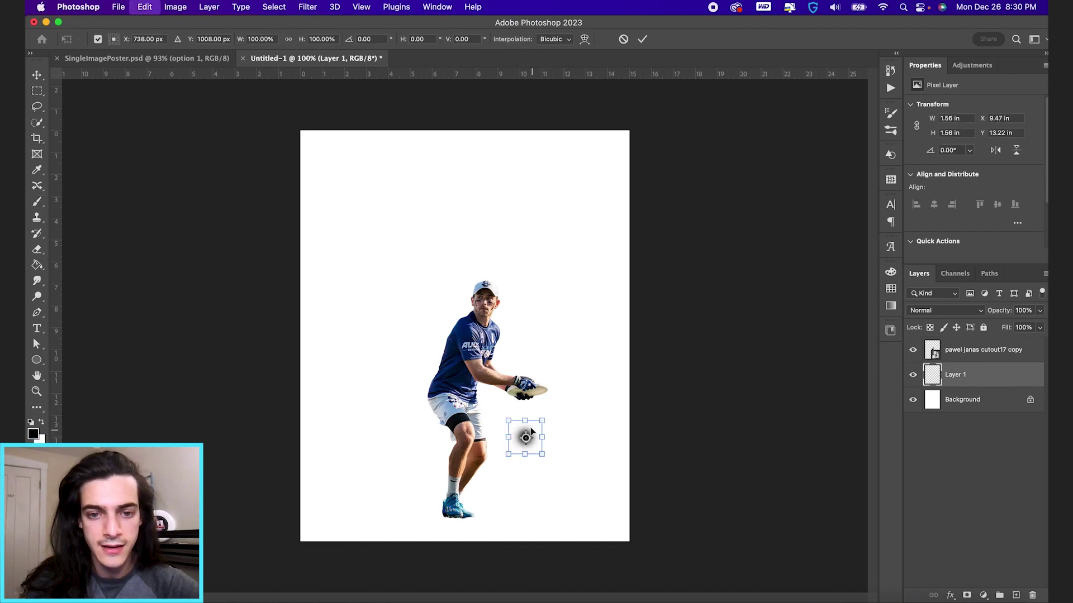
pyautogui.moveTo(525, 420)
pyautogui.mouseDown()
pyautogui.moveTo(526, 431)
pyautogui.moveTo(584, 437)
pyautogui.moveTo(473, 525)
pyautogui.moveTo(495, 521)
pyautogui.mouseUp()
pyautogui.press('Return')
pyautogui.press('v')
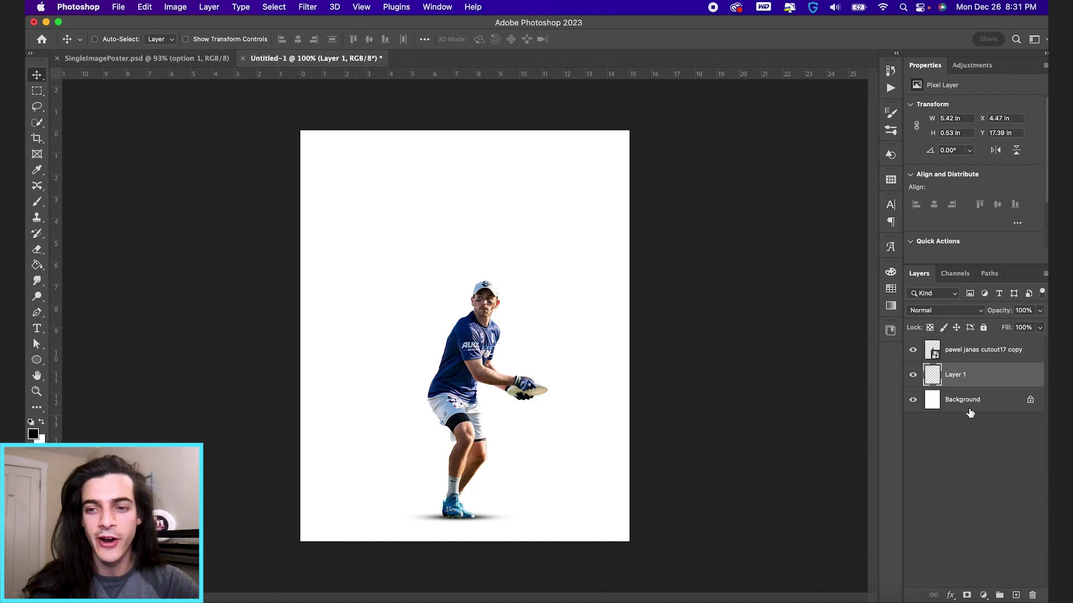
# Step: Drag the chicago1 city photo into the poster above the Background layer
pyautogui.click(970, 412)
pyautogui.press('super+Tab')
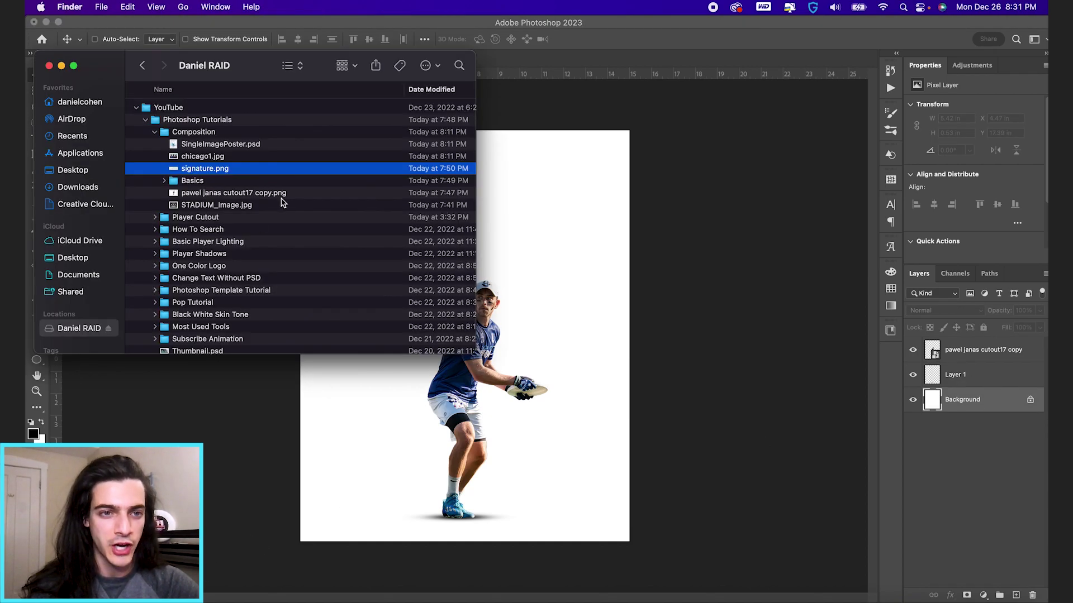
pyautogui.moveTo(204, 162); pyautogui.dragTo(520, 459)
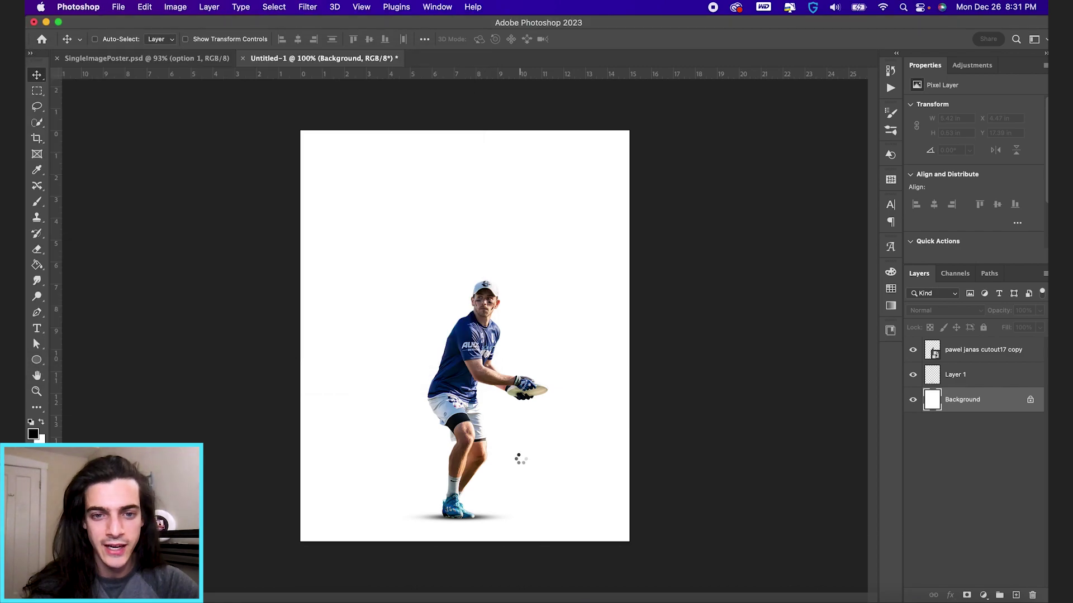
# Step: Scale the Chicago photo up to fill the canvas, then hide it
pyautogui.moveTo(632, 222); pyautogui.dragTo(766, 102)
pyautogui.press('Return')
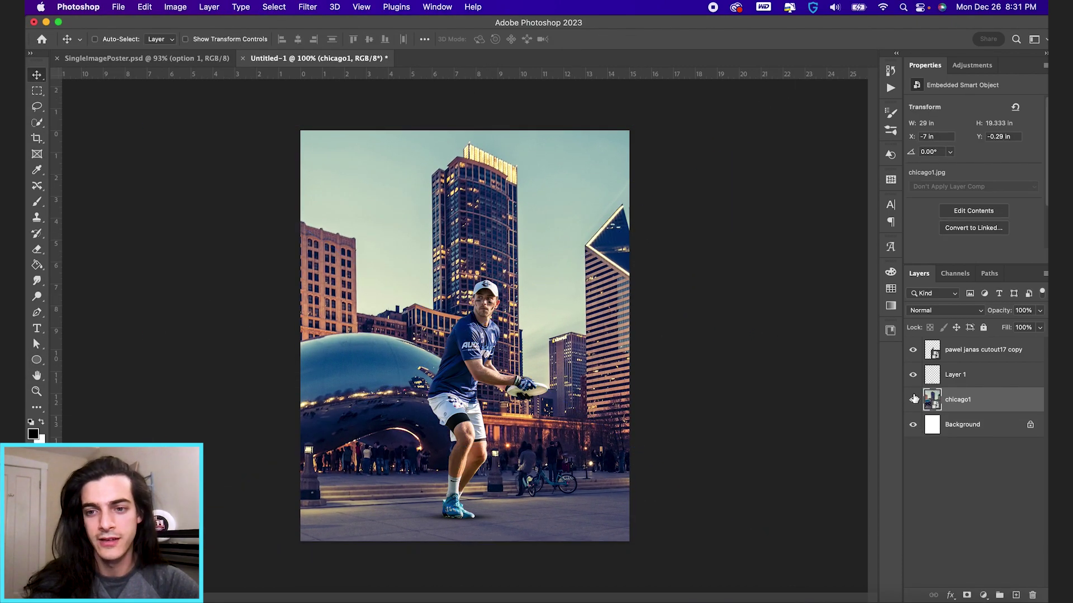
pyautogui.click(913, 399)
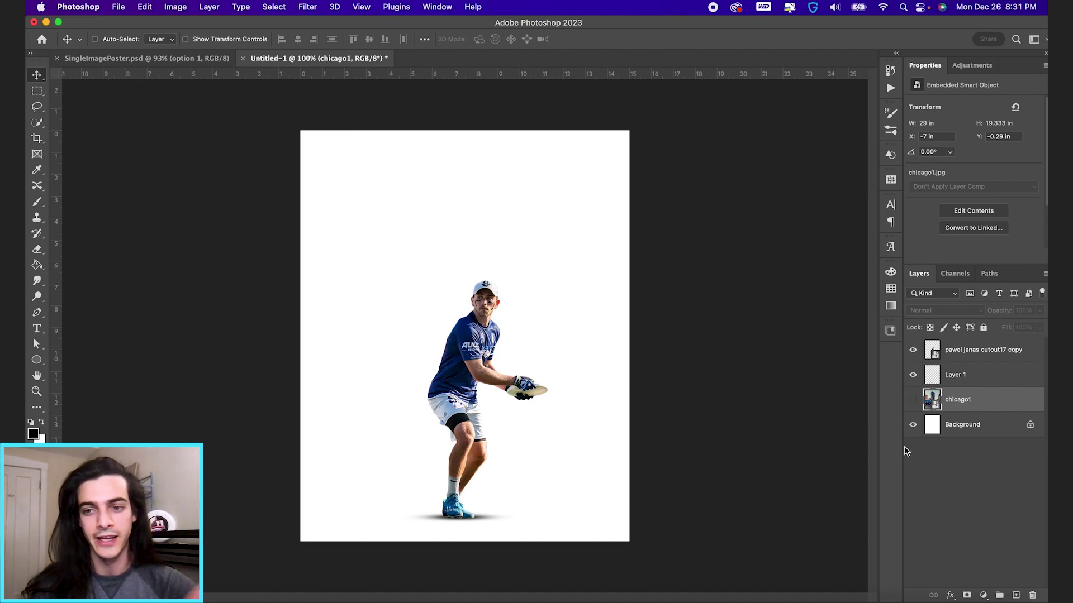
# Step: Fill a new layer above Background with the CHI-1 navy swatch, then show the Chicago photo again
pyautogui.click(932, 424)
pyautogui.press('super+shift+alt+n')
pyautogui.click(890, 288)
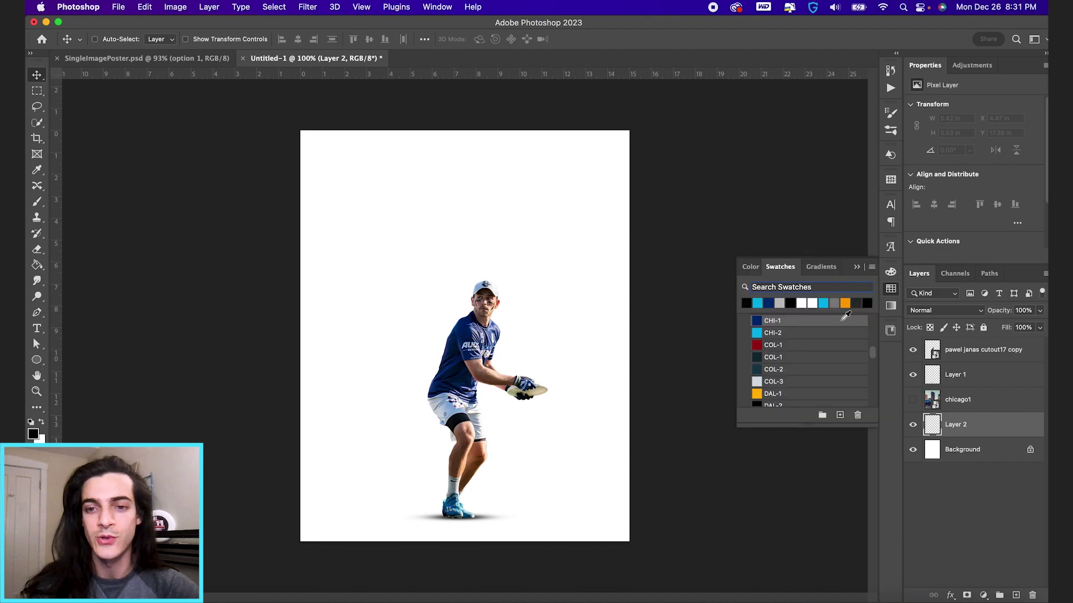
pyautogui.click(757, 321)
pyautogui.press('g')
pyautogui.click(580, 385)
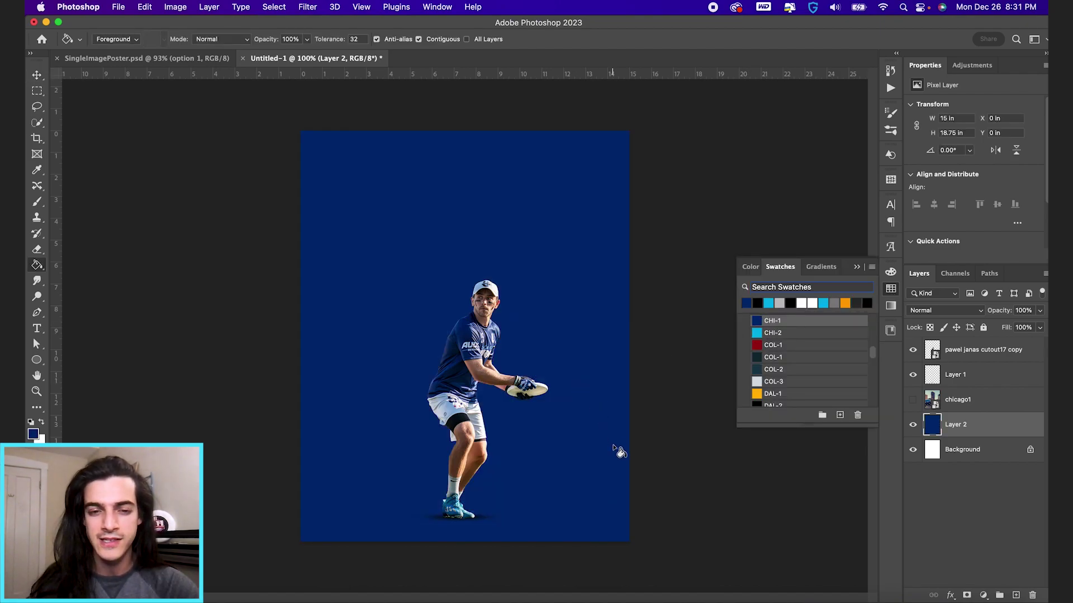
pyautogui.click(957, 400)
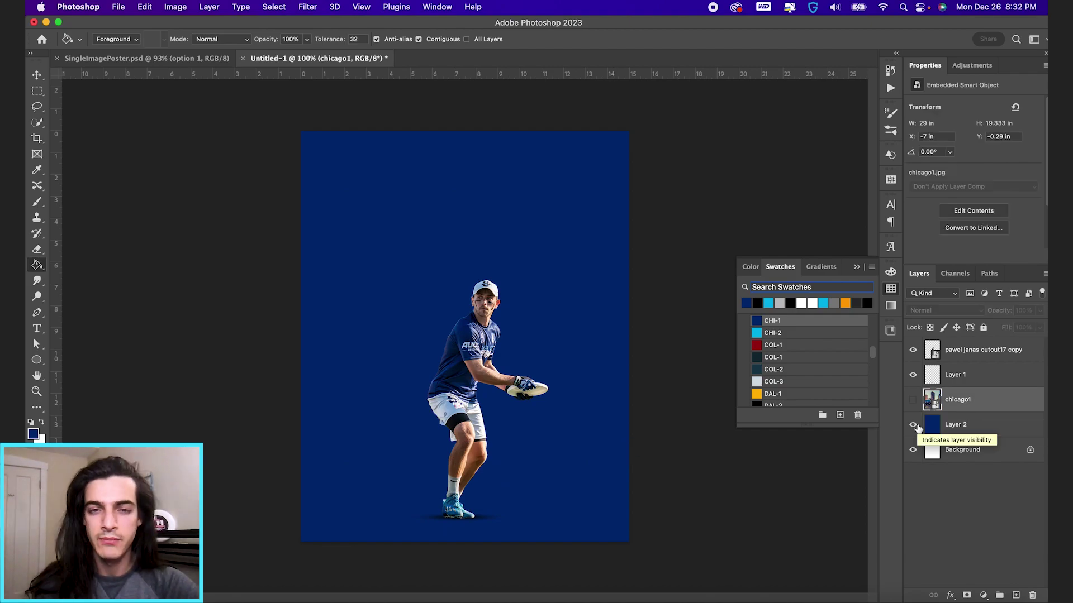
pyautogui.click(912, 424)
# Step: Hide the navy fill layer and slide the Chicago photo to the left
pyautogui.click(913, 399)
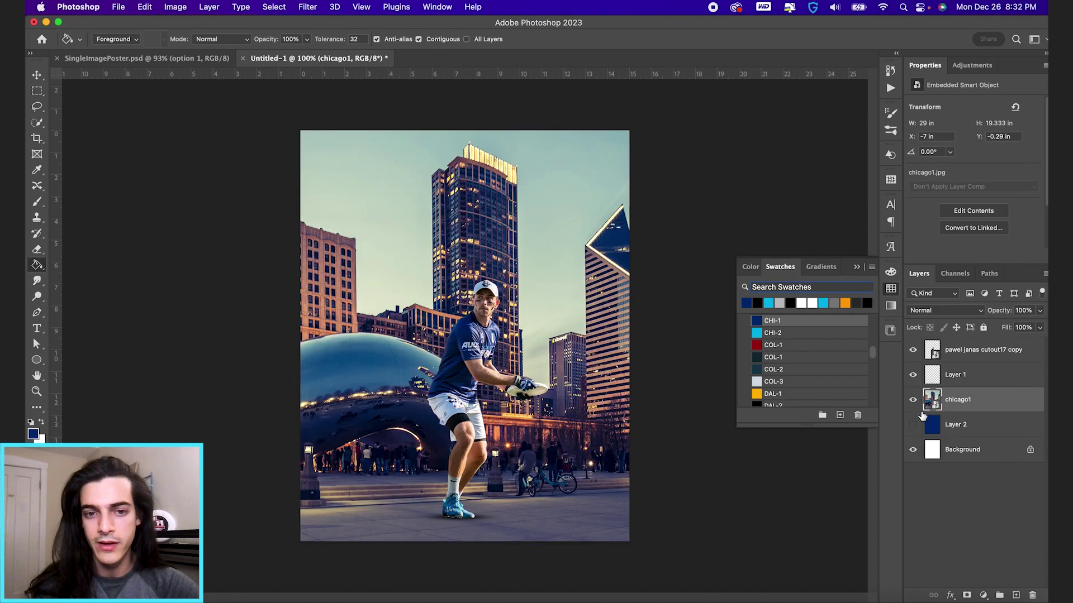
pyautogui.press('v')
pyautogui.moveTo(659, 460); pyautogui.dragTo(574, 465)
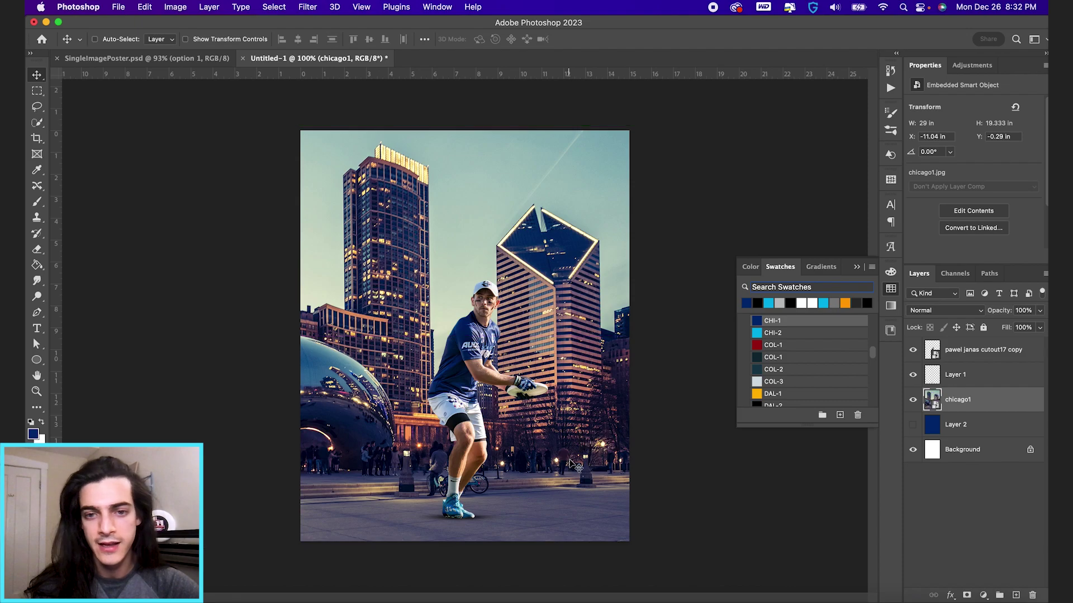
# Step: Add a layer mask and fade the photo's bottom with a 700 px soft black brush
pyautogui.click(964, 596)
pyautogui.press('b')
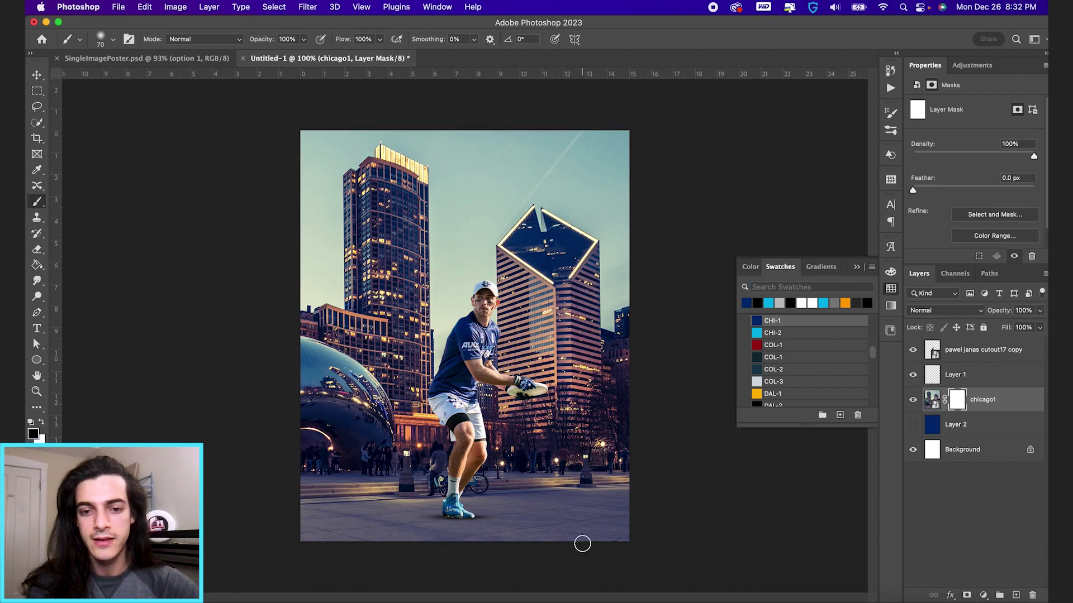
pyautogui.press(']')
pyautogui.press(']')
pyautogui.press(']')
pyautogui.press(']')
pyautogui.press(']')
pyautogui.press(']')
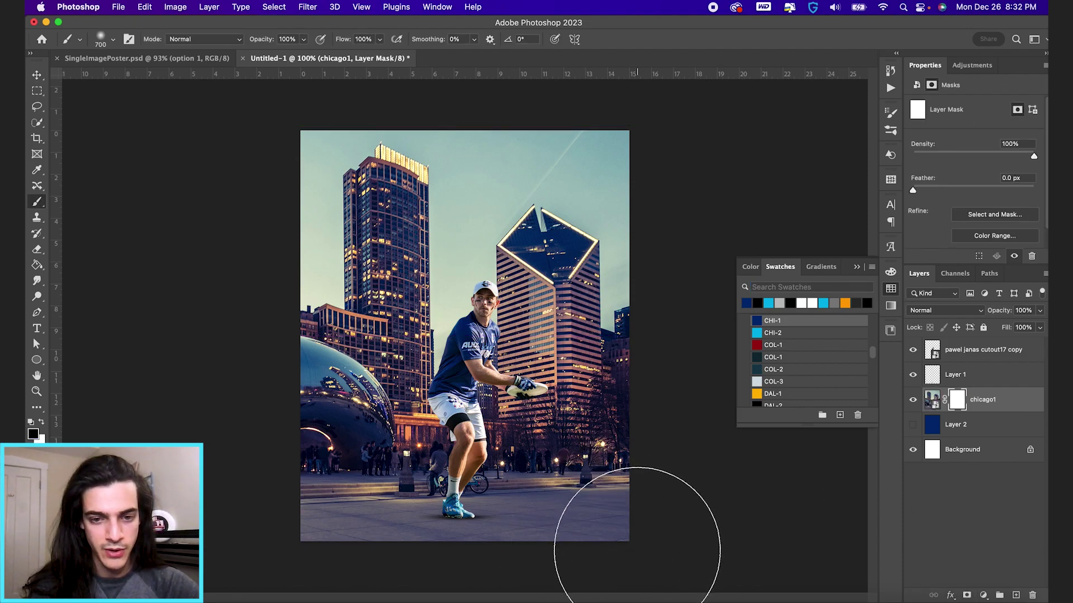
pyautogui.moveTo(659, 519)
pyautogui.mouseDown()
pyautogui.moveTo(611, 514)
pyautogui.moveTo(220, 573)
pyautogui.moveTo(719, 563)
pyautogui.moveTo(313, 559)
pyautogui.mouseUp()
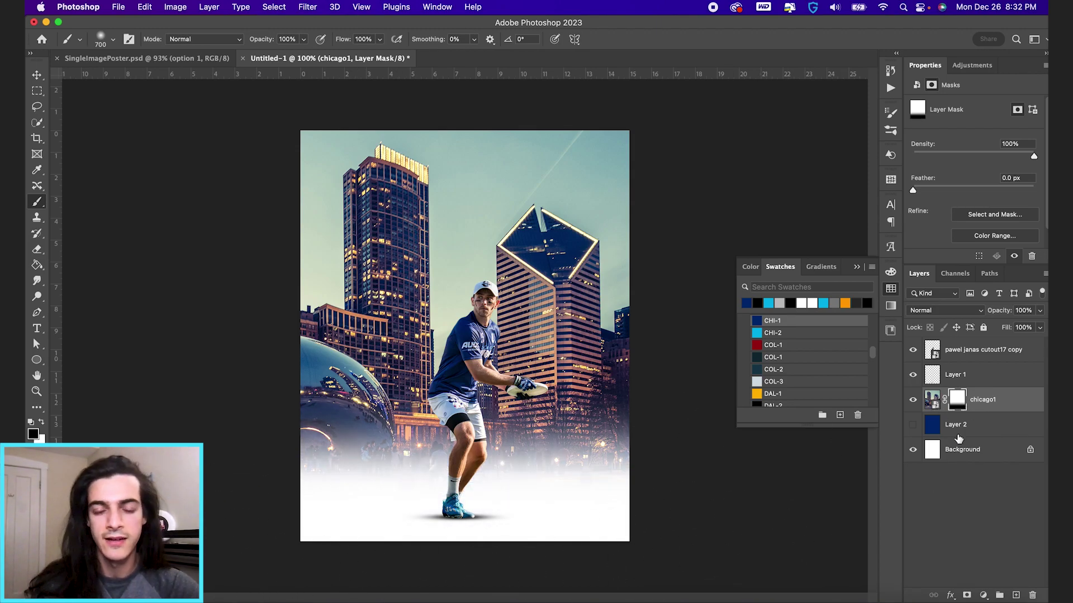
# Step: Set the chicago1 layer to Luminosity blend mode and lower its opacity
pyautogui.press('v')
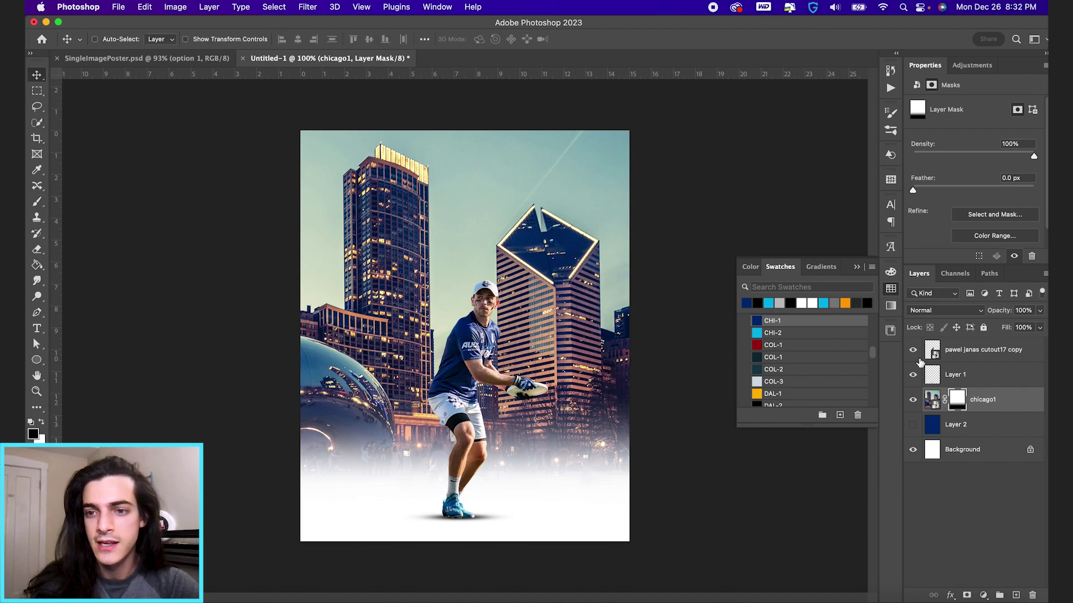
pyautogui.click(934, 311)
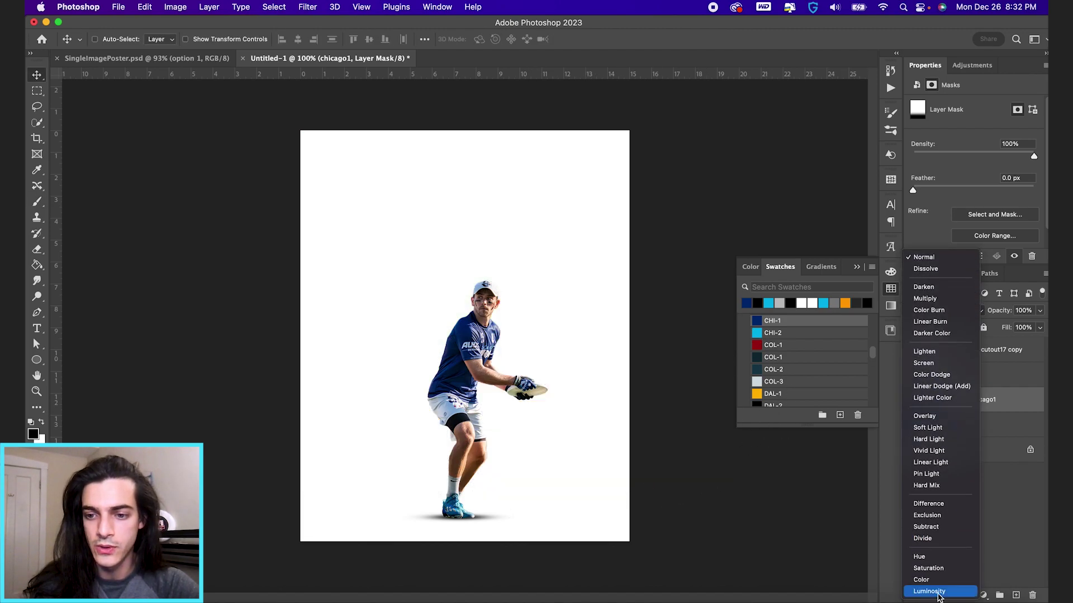
pyautogui.click(939, 594)
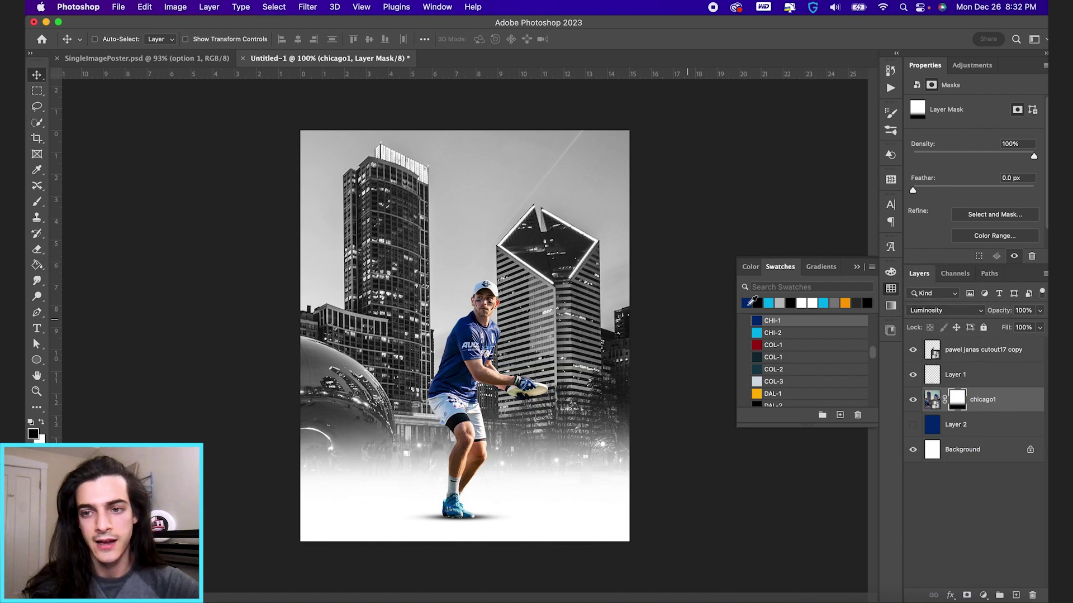
pyautogui.moveTo(1018, 306); pyautogui.dragTo(951, 312)
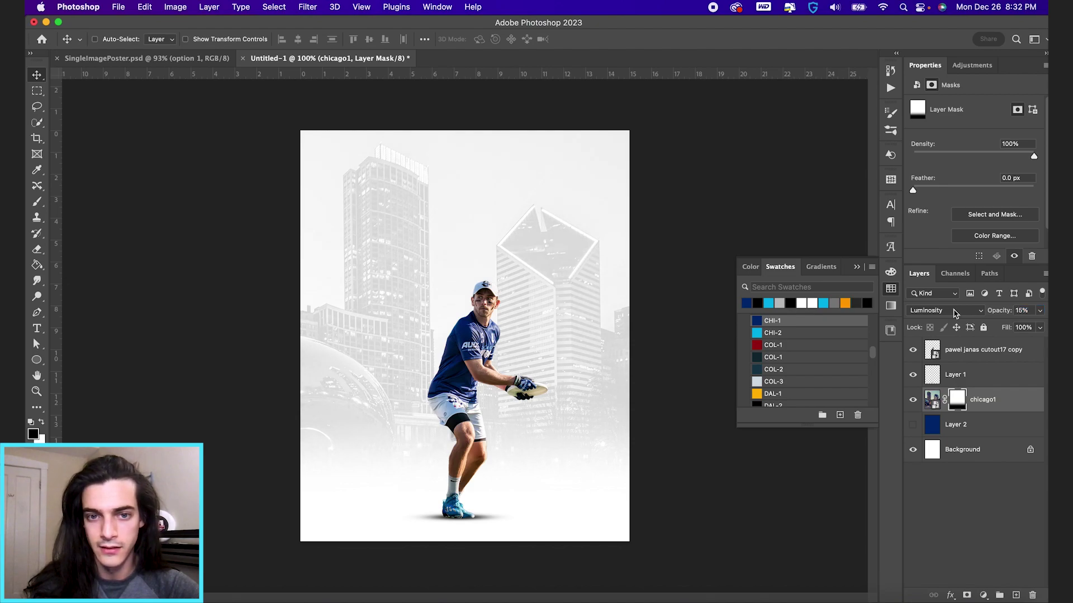
# Step: Enlarge the skyline slightly, move it lower, and bring its opacity to 12%
pyautogui.press('super+t')
pyautogui.moveTo(723, 111); pyautogui.dragTo(734, 105)
pyautogui.press('Return')
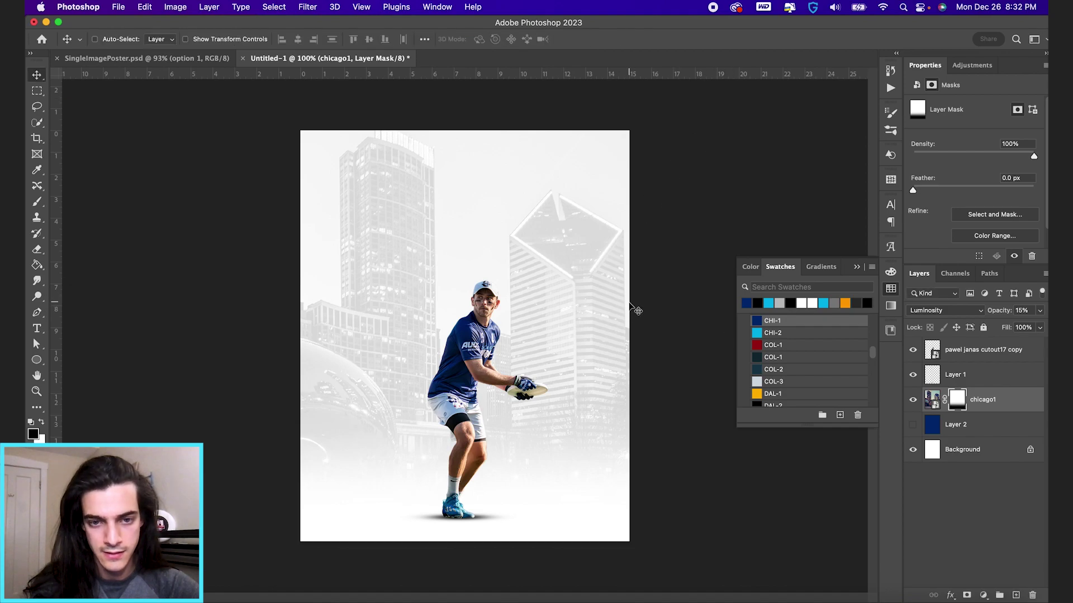
pyautogui.moveTo(635, 307); pyautogui.dragTo(648, 308)
pyautogui.moveTo(994, 317); pyautogui.dragTo(991, 317)
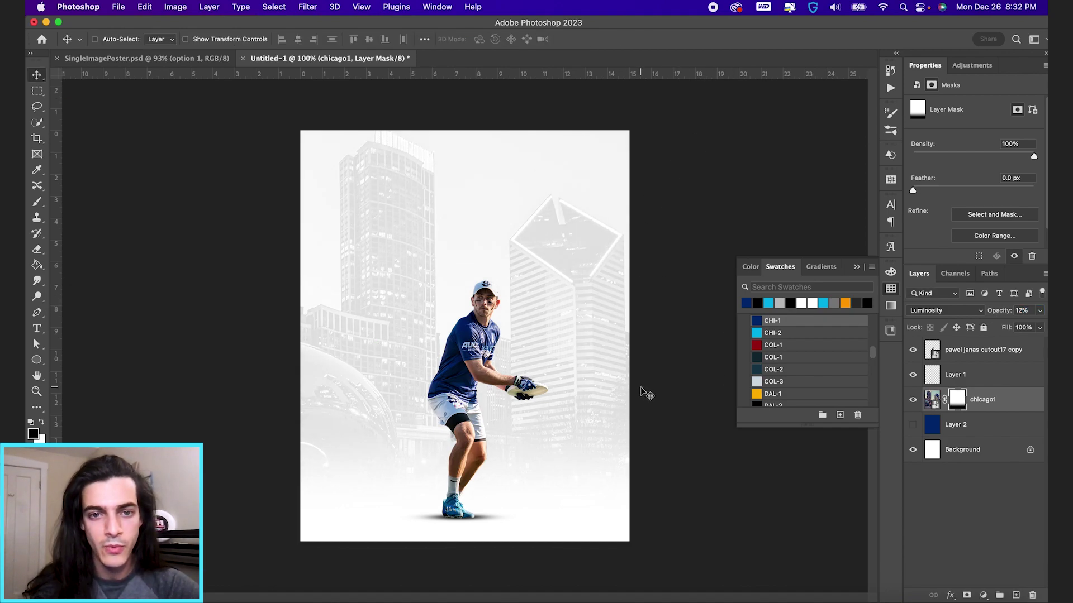
pyautogui.click(932, 403)
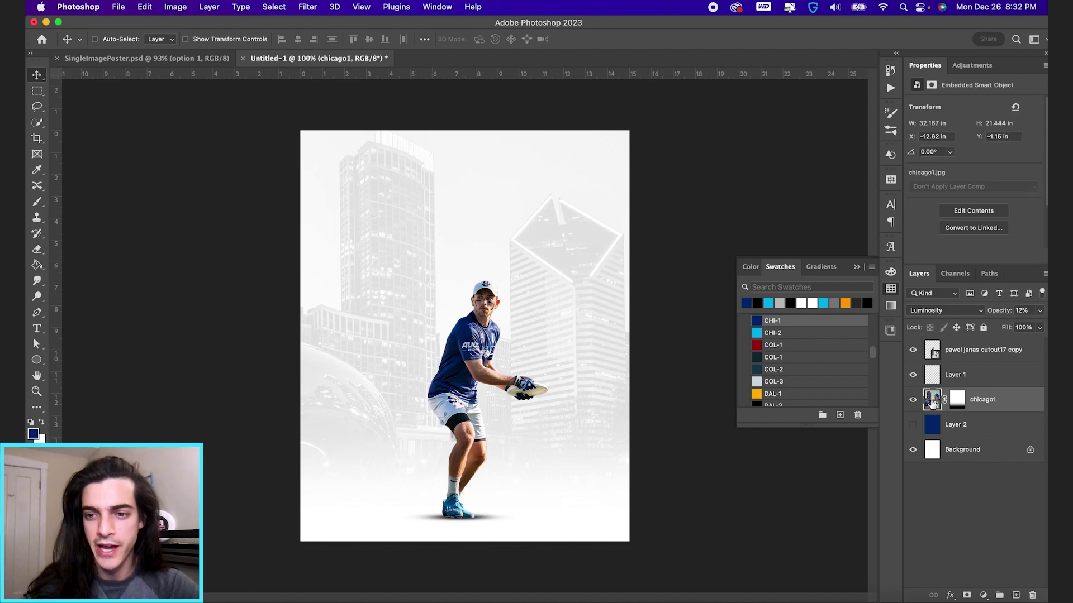
# Step: Apply a 2.8 px Gaussian Blur to the skyline and add an empty layer above it
pyautogui.click(307, 7)
pyautogui.moveTo(352, 163)
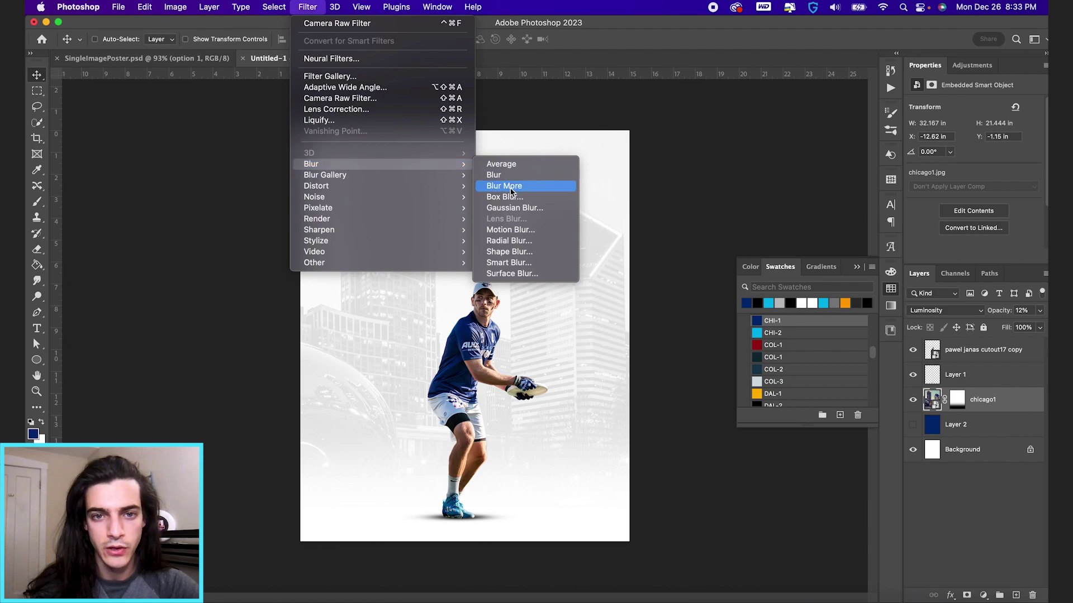
pyautogui.click(516, 211)
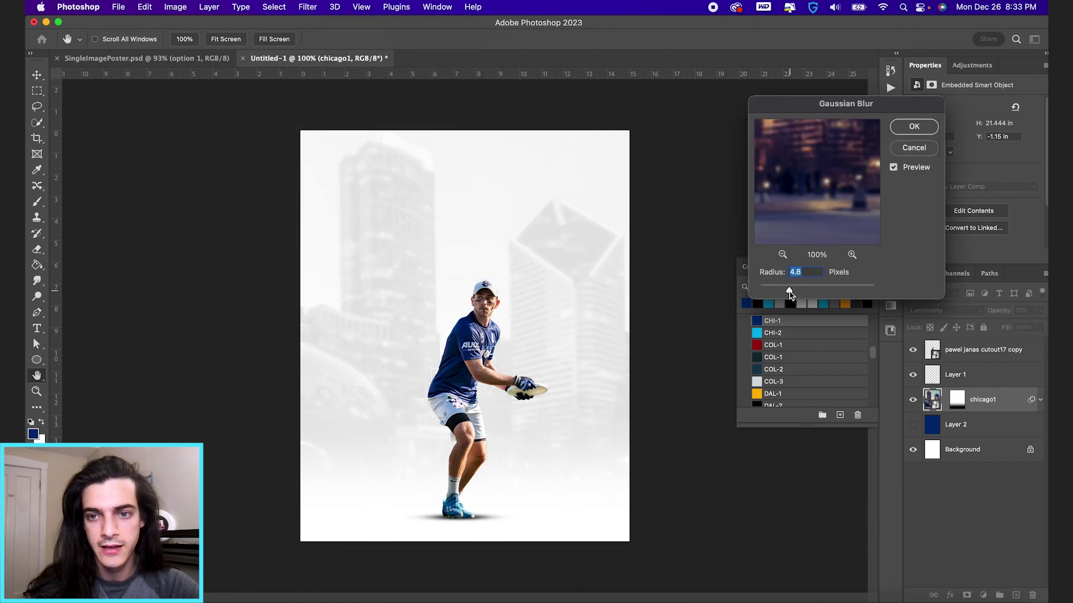
pyautogui.moveTo(783, 292); pyautogui.dragTo(774, 292)
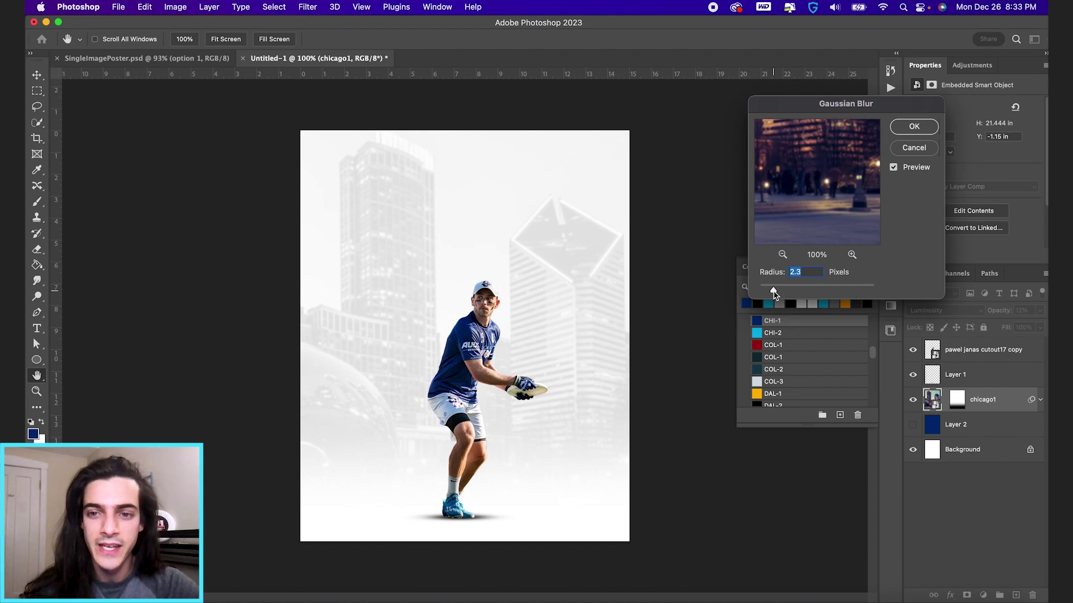
pyautogui.moveTo(774, 292); pyautogui.dragTo(778, 294)
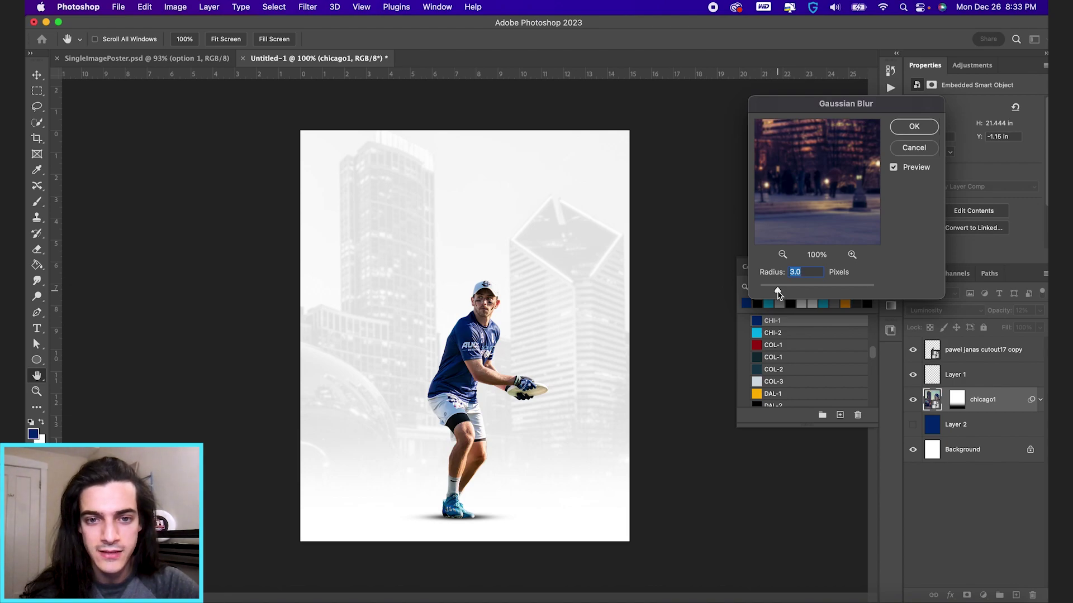
pyautogui.write('2.8')
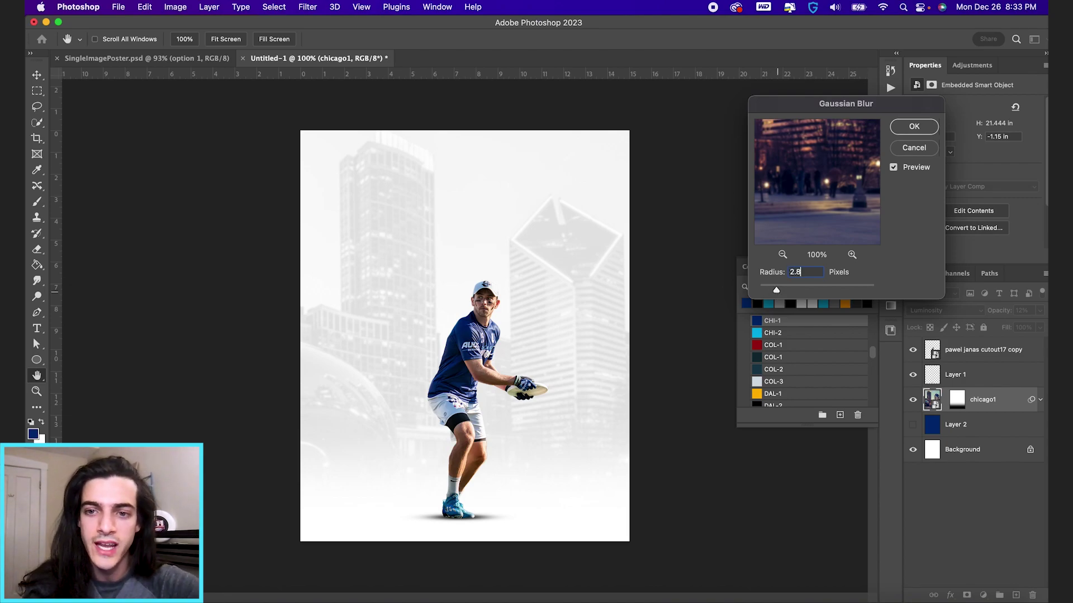
pyautogui.press('Return')
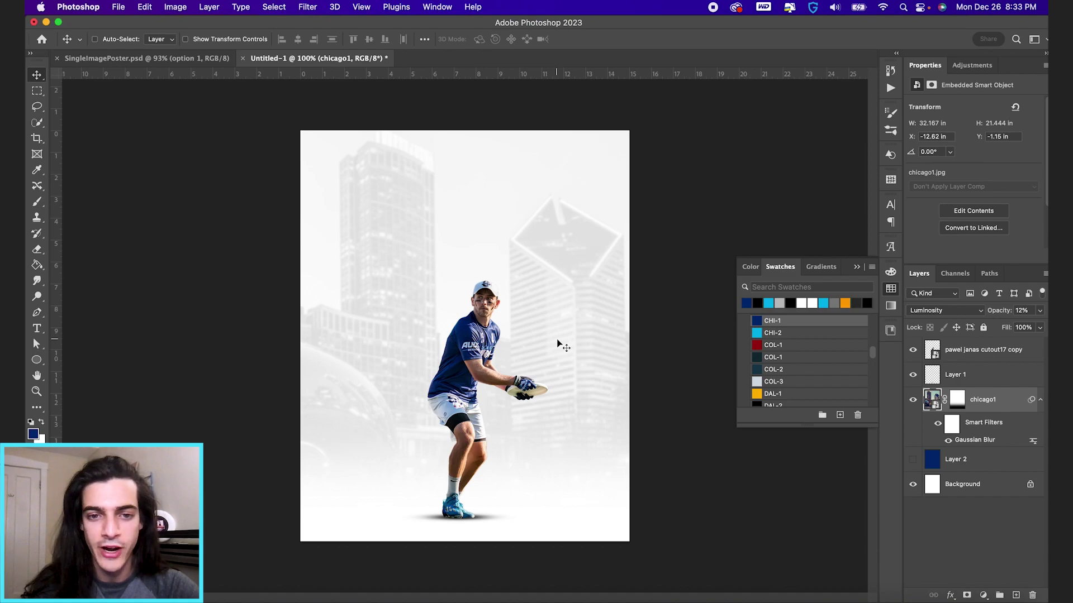
pyautogui.press('super+alt+shift+n')
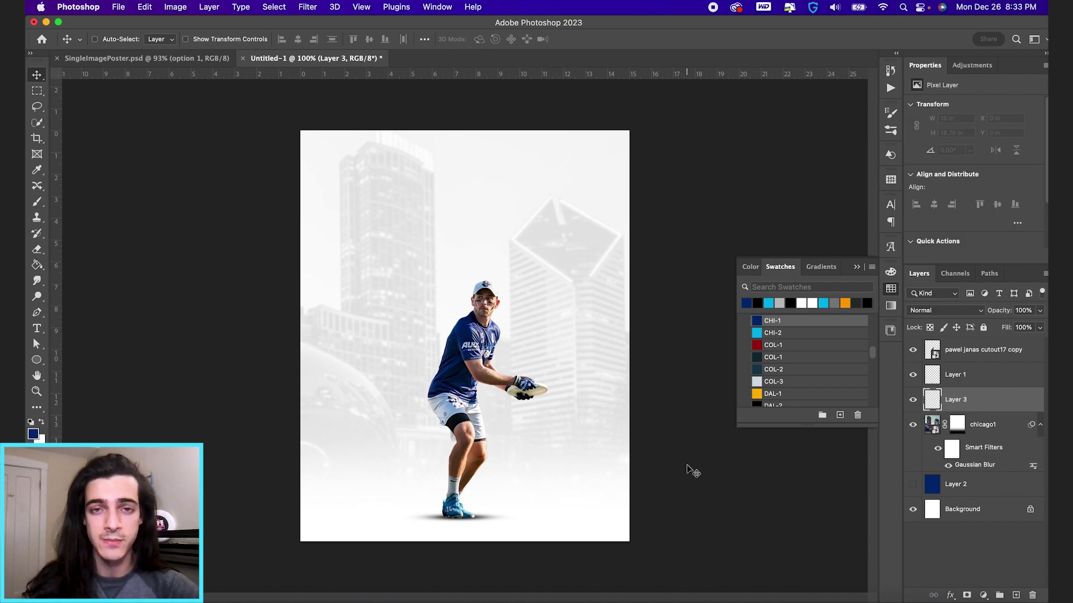
# Step: Type a two-line title above the player, the player's name over CHICAGO UNION, and select it all
pyautogui.press('t')
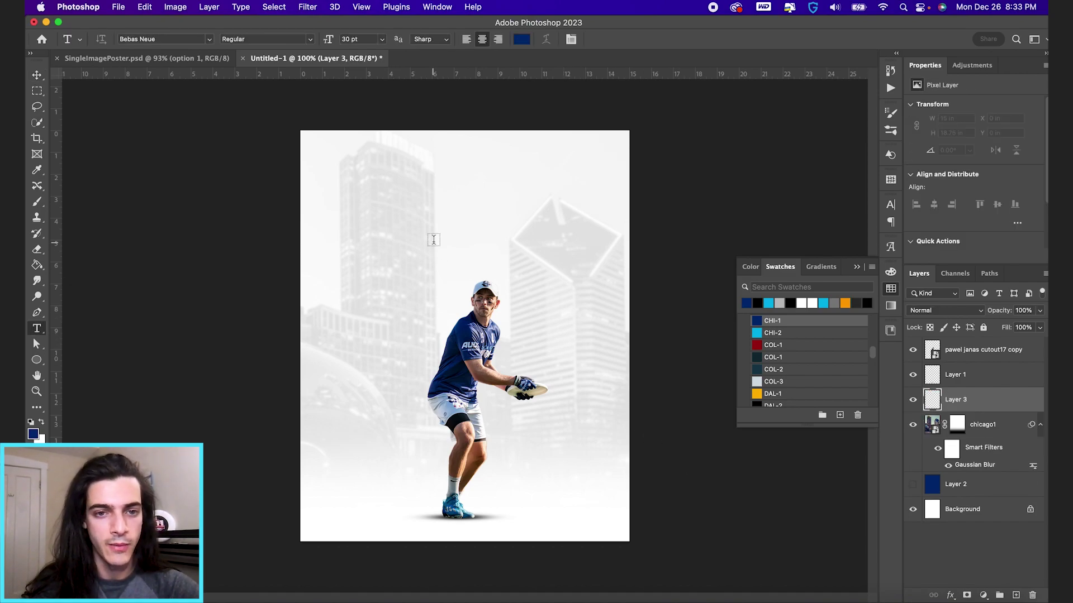
pyautogui.click(443, 188)
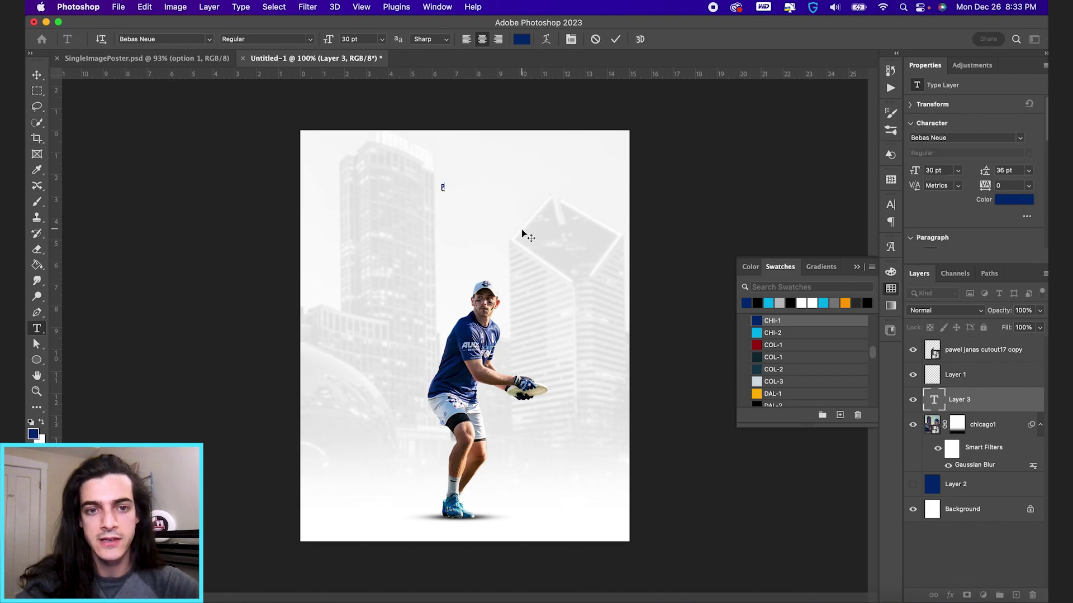
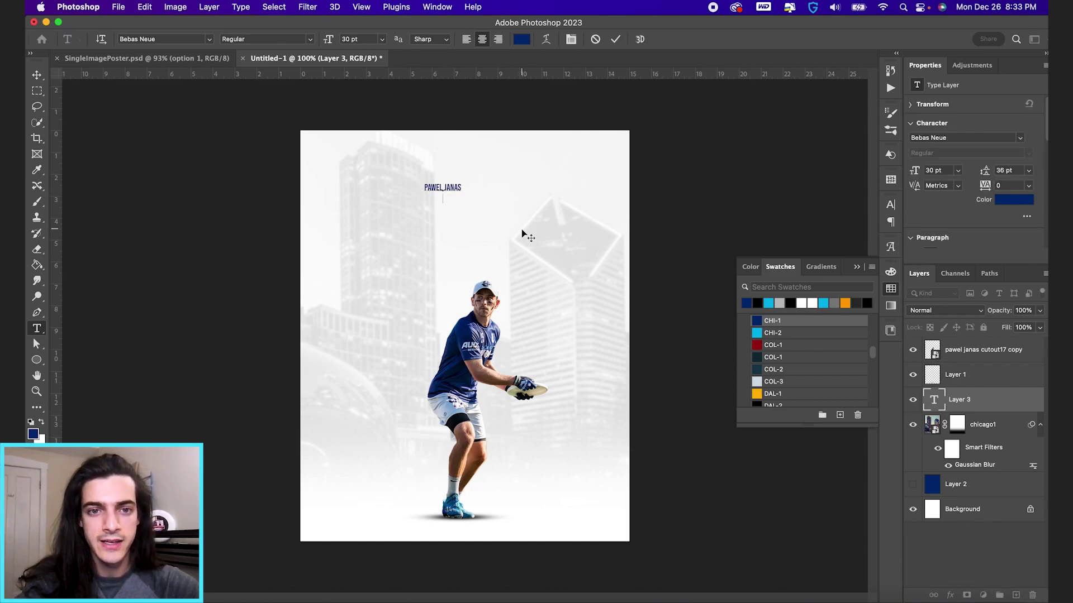
pyautogui.press('Return')
pyautogui.write('CHICAGO UNION')
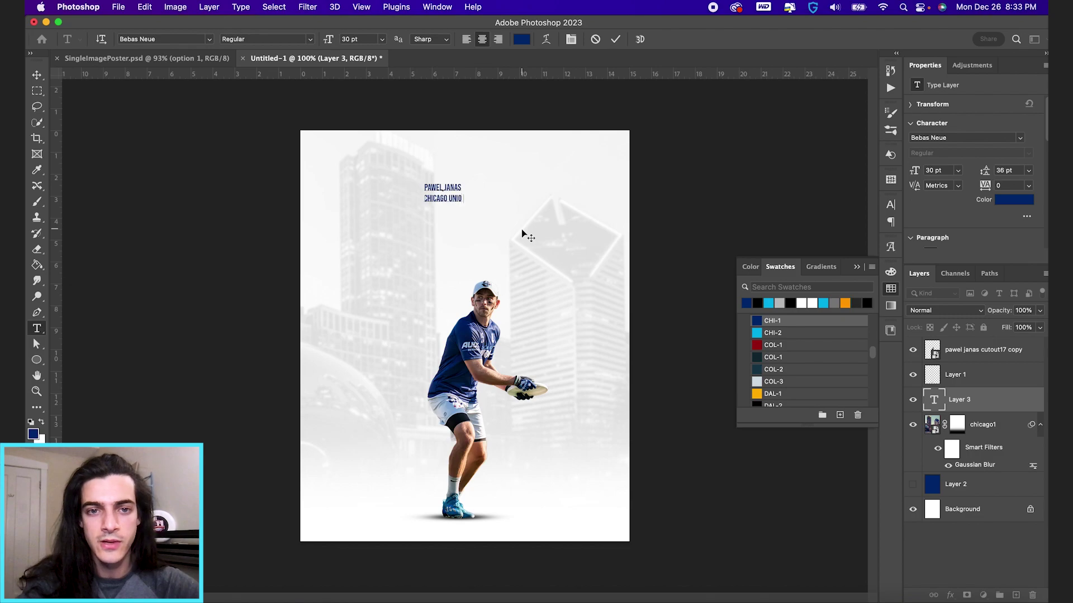
pyautogui.press('super+a')
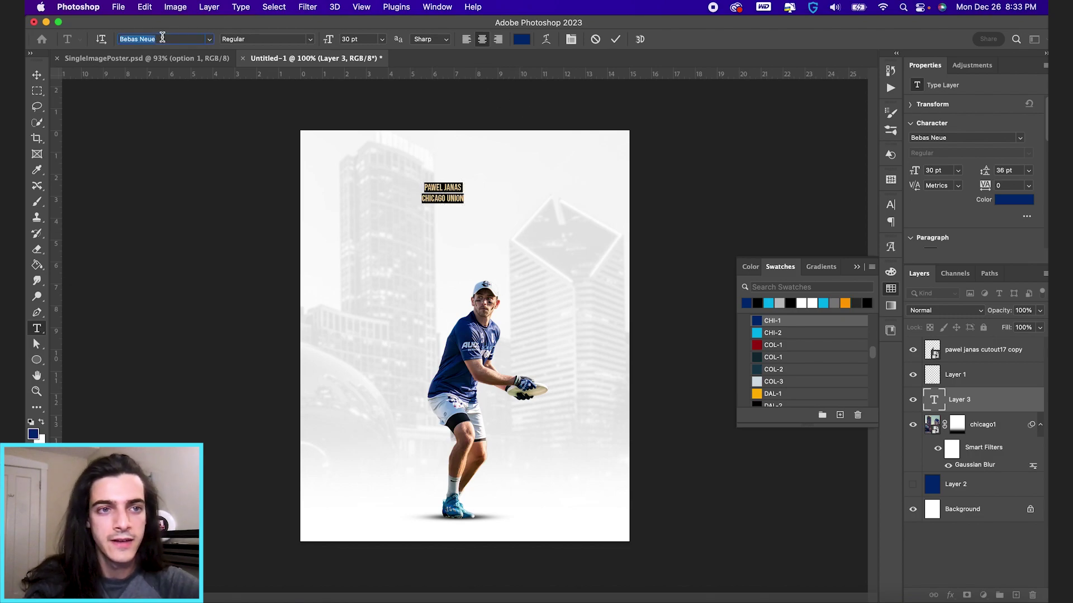
# Step: Set the title in Termina Black, switch the CHICAGO UNION line to Demi, and commit
pyautogui.write('term')
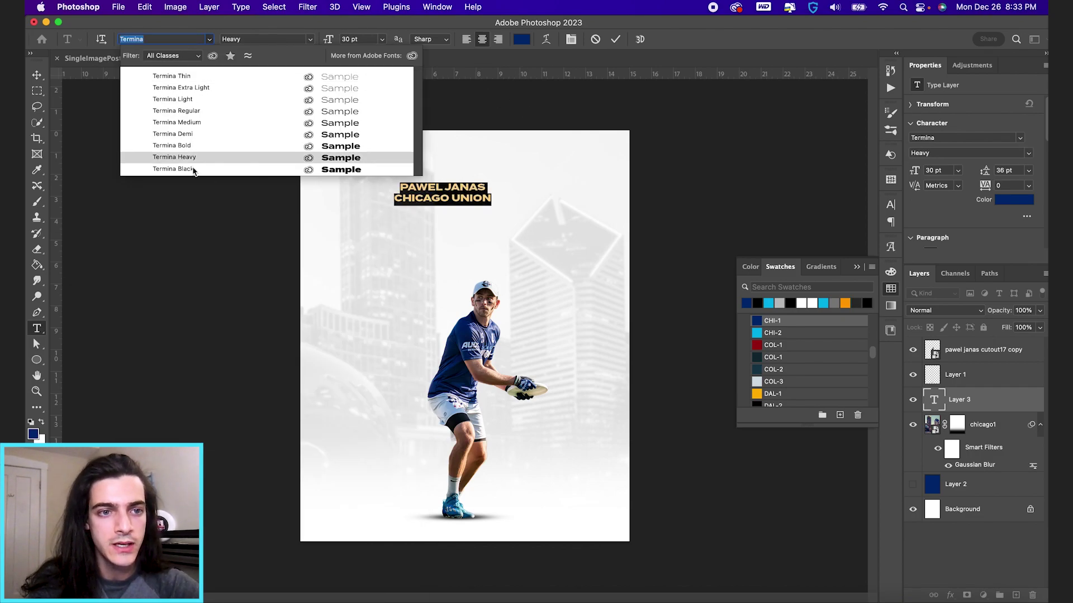
pyautogui.click(193, 168)
pyautogui.doubleClick(456, 199)
pyautogui.tripleClick(456, 200)
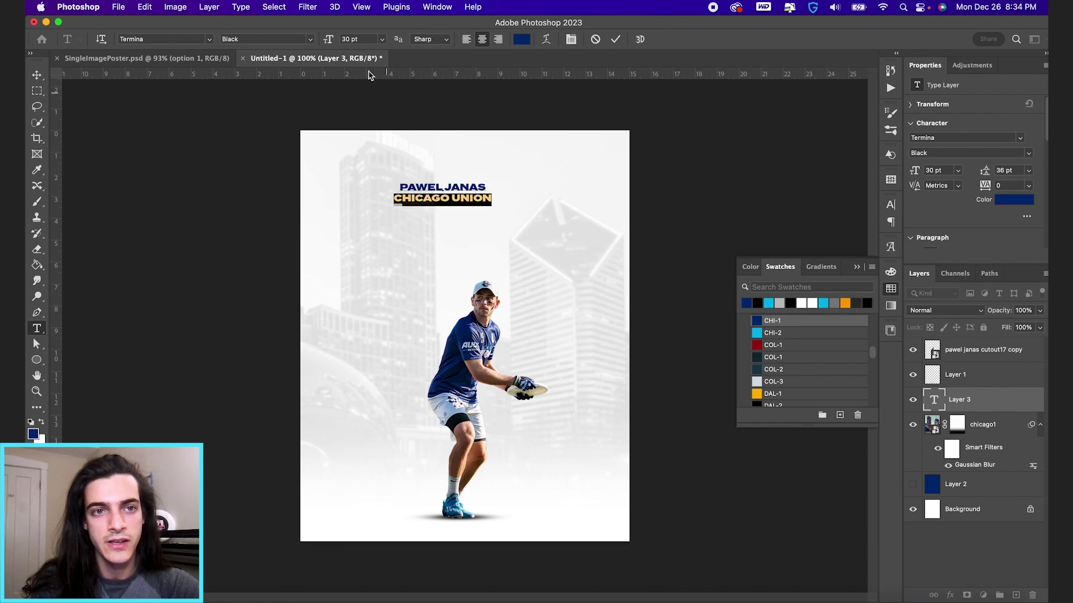
pyautogui.click(306, 40)
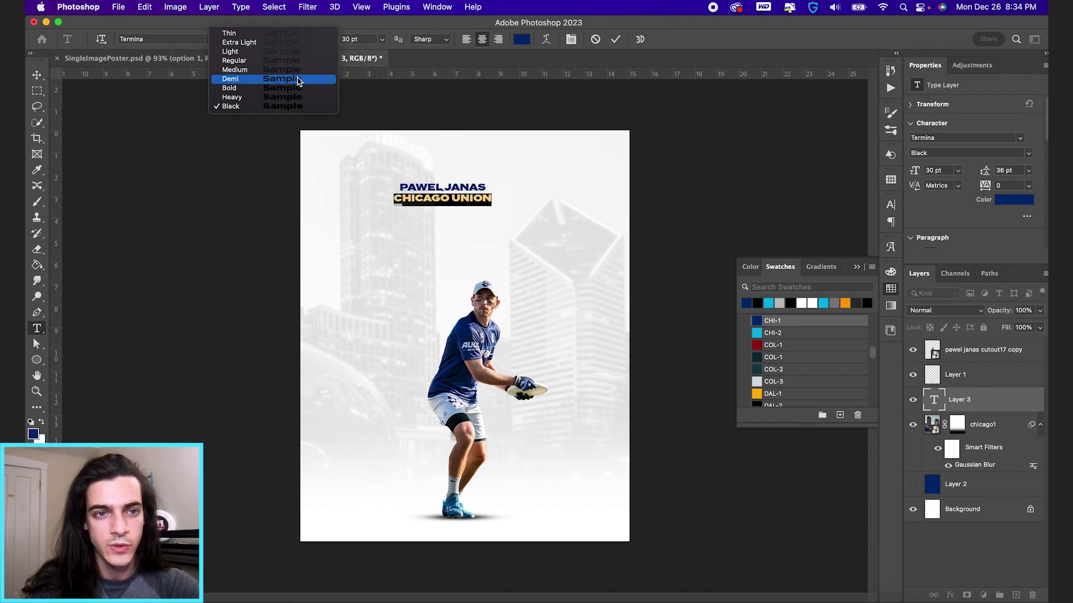
pyautogui.press('Escape')
pyautogui.press('Up')
pyautogui.press('Up')
pyautogui.press('Up')
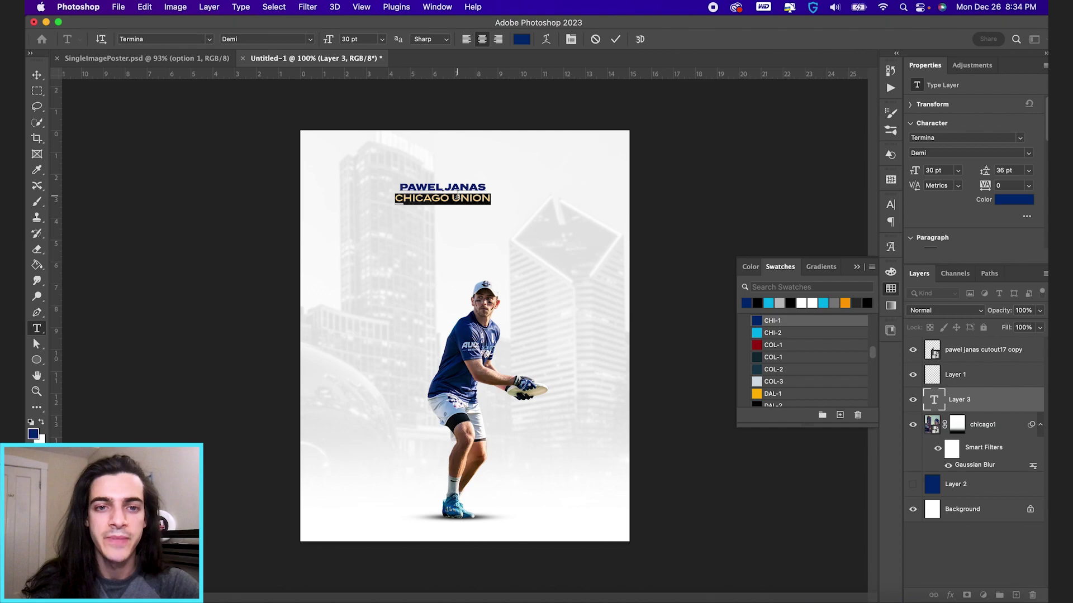
pyautogui.tripleClick(461, 199)
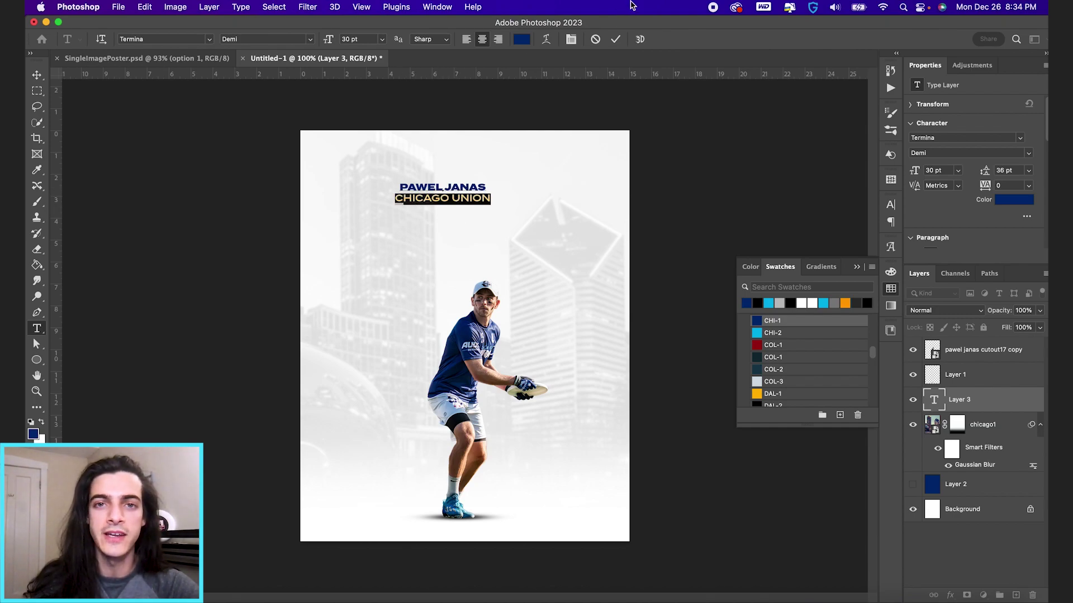
pyautogui.click(615, 40)
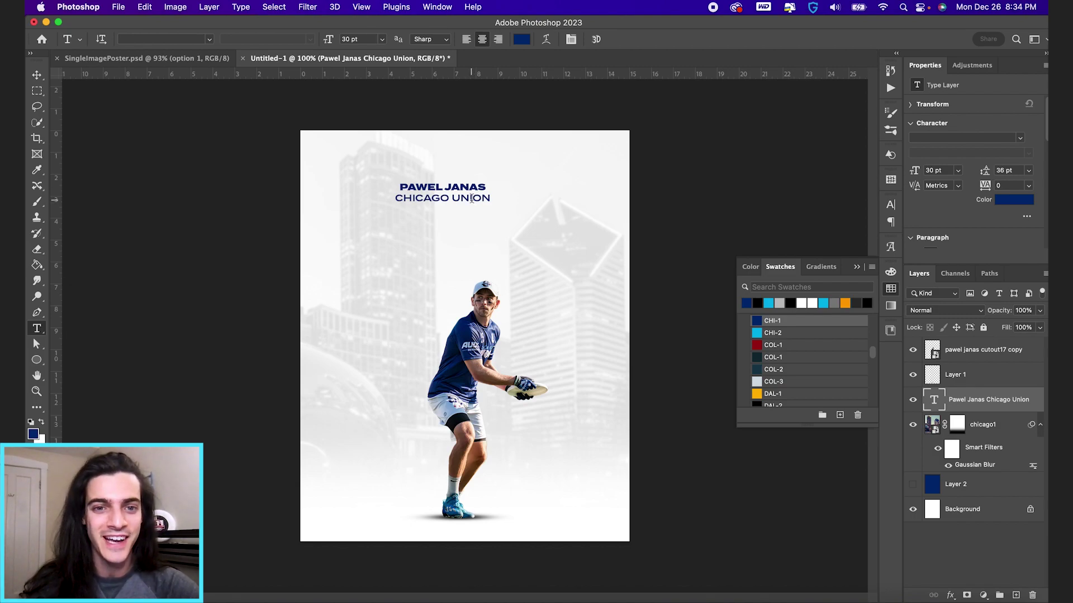
# Step: Set the CHICAGO UNION line to 18 pt and tighten the title leading to 26 pt
pyautogui.tripleClick(463, 197)
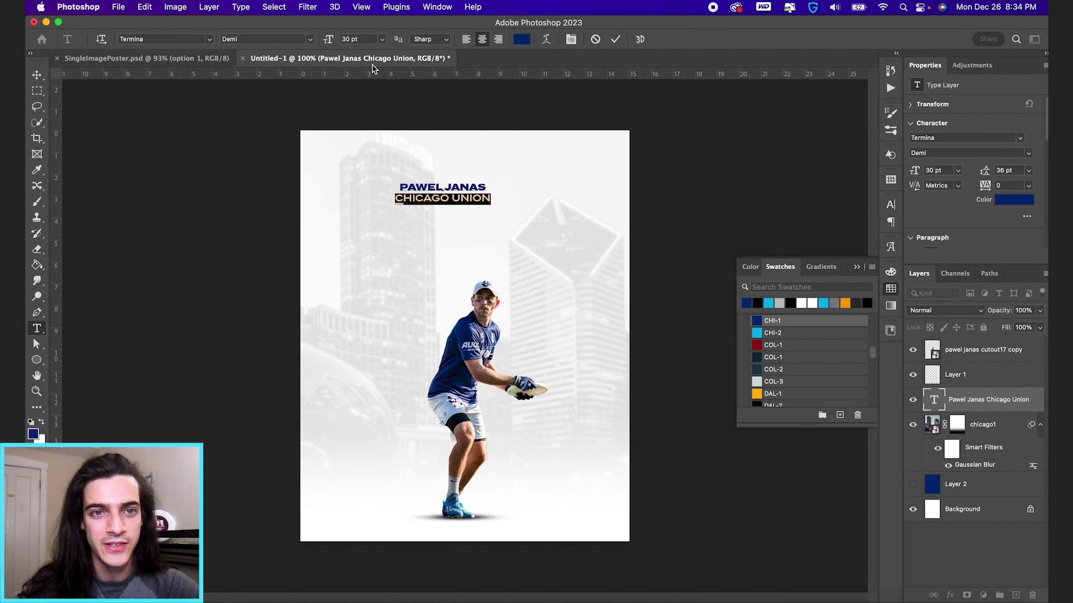
pyautogui.write('18')
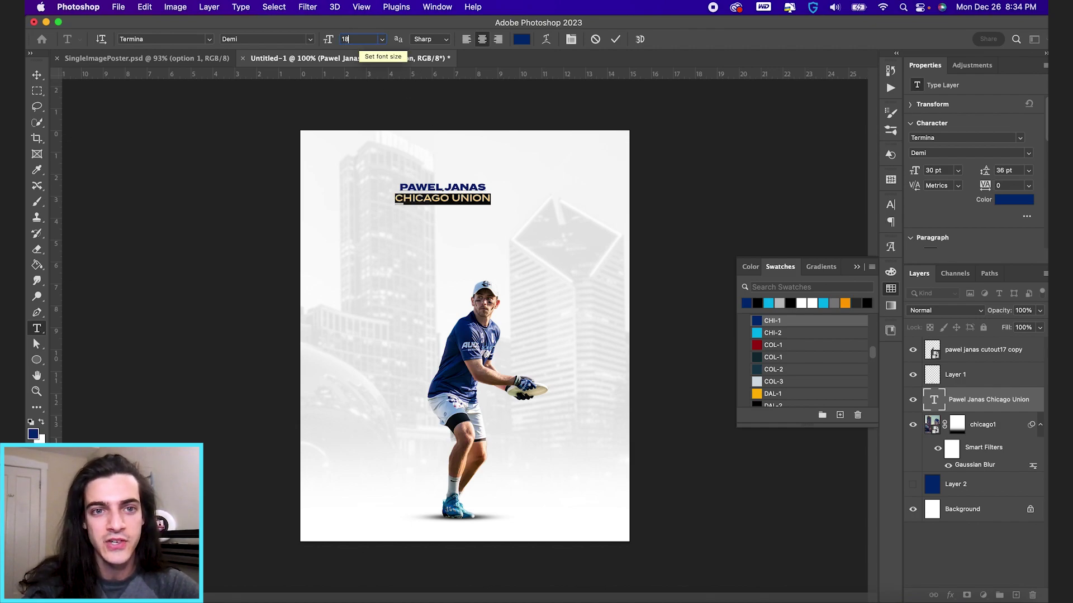
pyautogui.press('Return')
pyautogui.press('super+a')
pyautogui.click(570, 39)
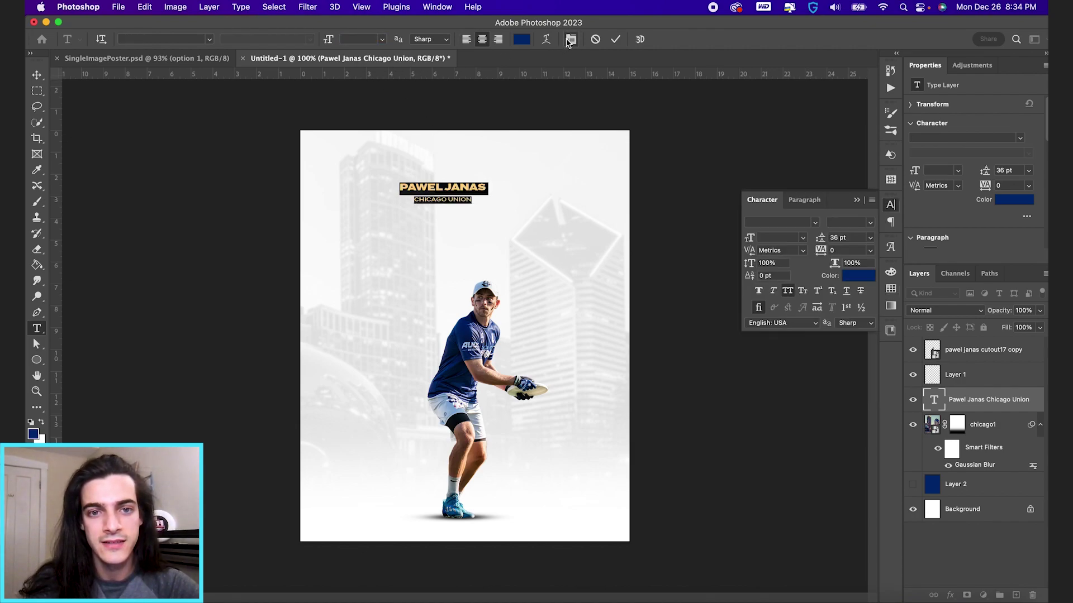
pyautogui.moveTo(820, 238); pyautogui.dragTo(814, 238)
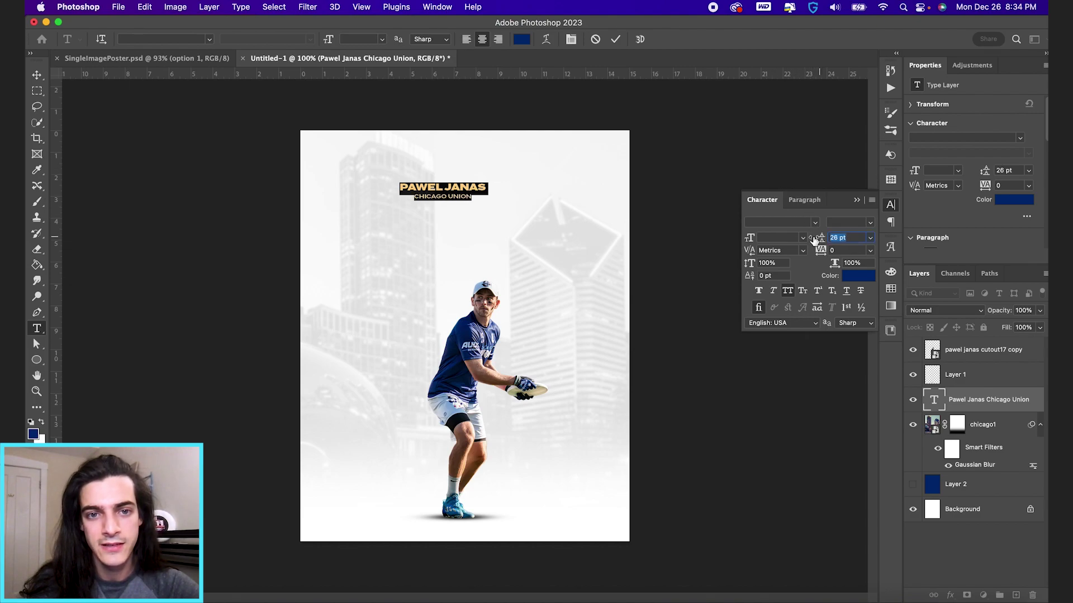
# Step: Set the CHICAGO UNION letter tracking to 360
pyautogui.click(460, 195)
pyautogui.tripleClick(459, 195)
pyautogui.click(835, 250)
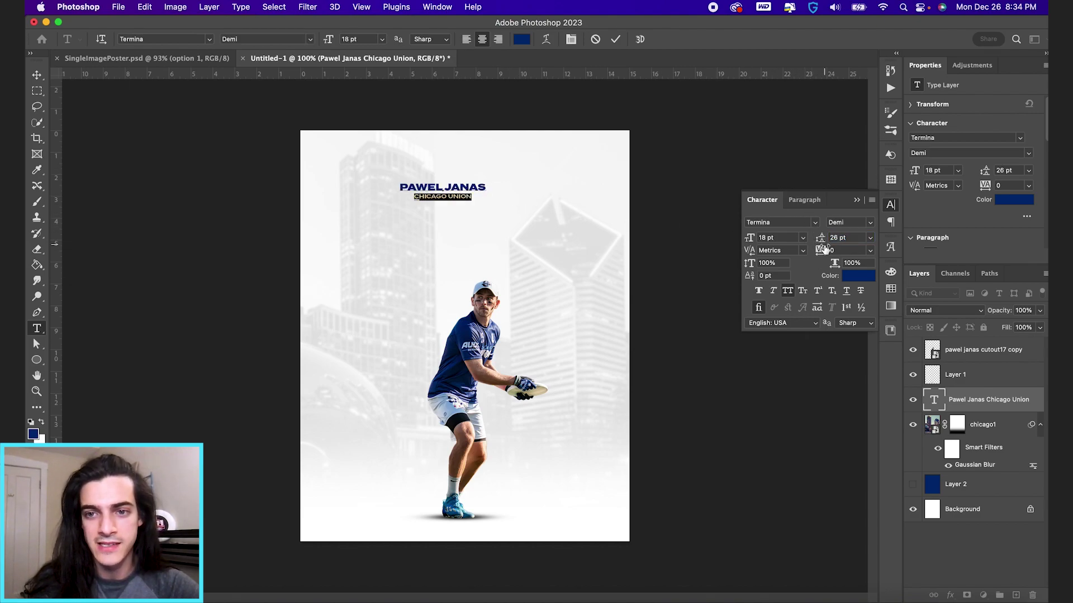
pyautogui.write('460')
pyautogui.press('Return')
pyautogui.write('360')
pyautogui.press('Return')
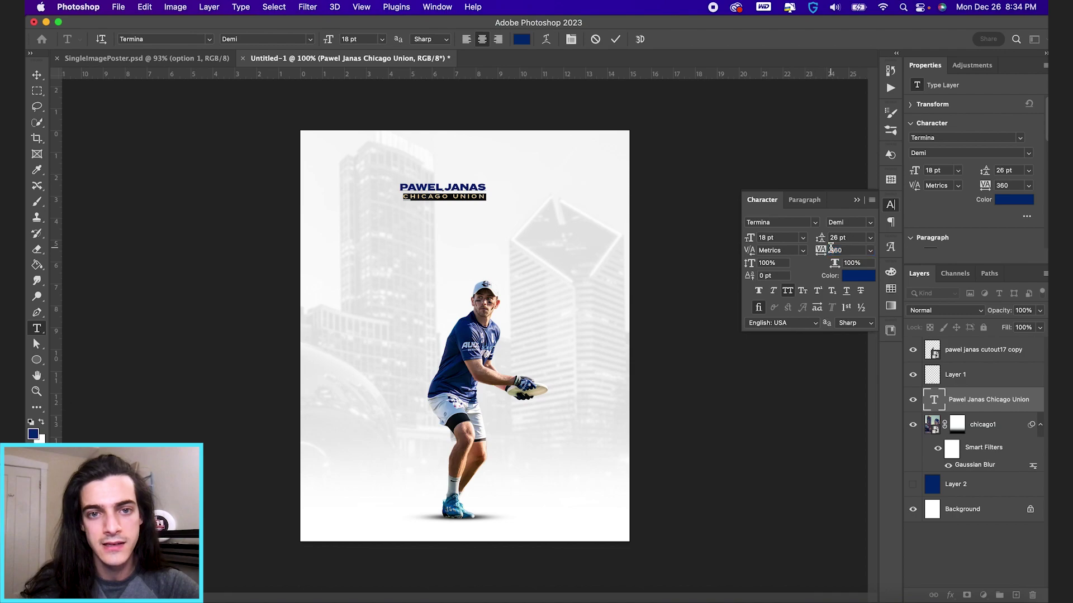
# Step: Centre the title horizontally on the canvas
pyautogui.click(615, 39)
pyautogui.press('v')
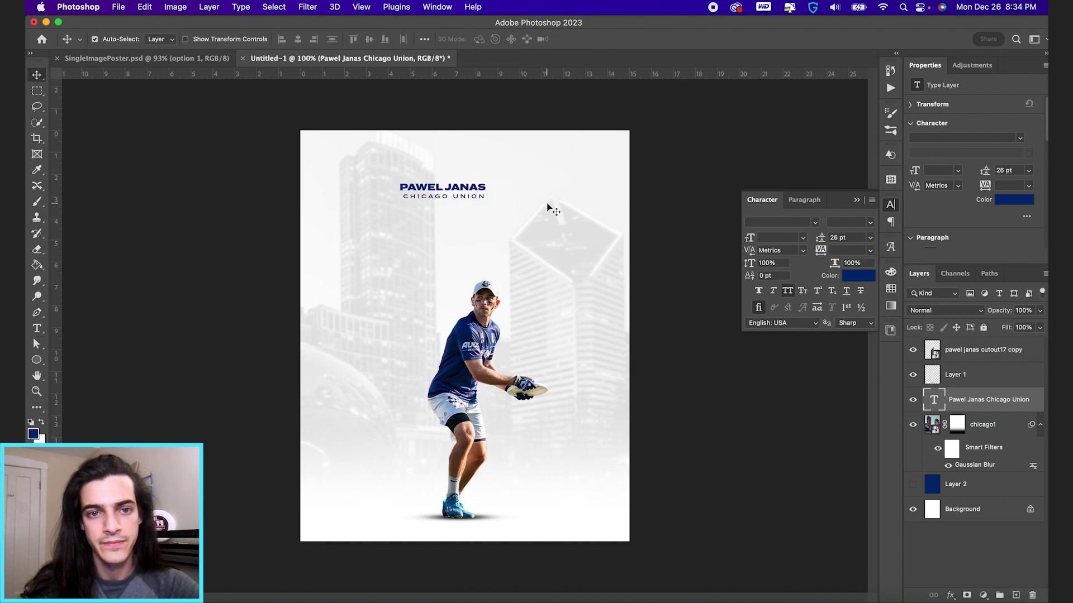
pyautogui.press('super+a')
pyautogui.click(298, 40)
pyautogui.press('super+d')
pyautogui.click(891, 330)
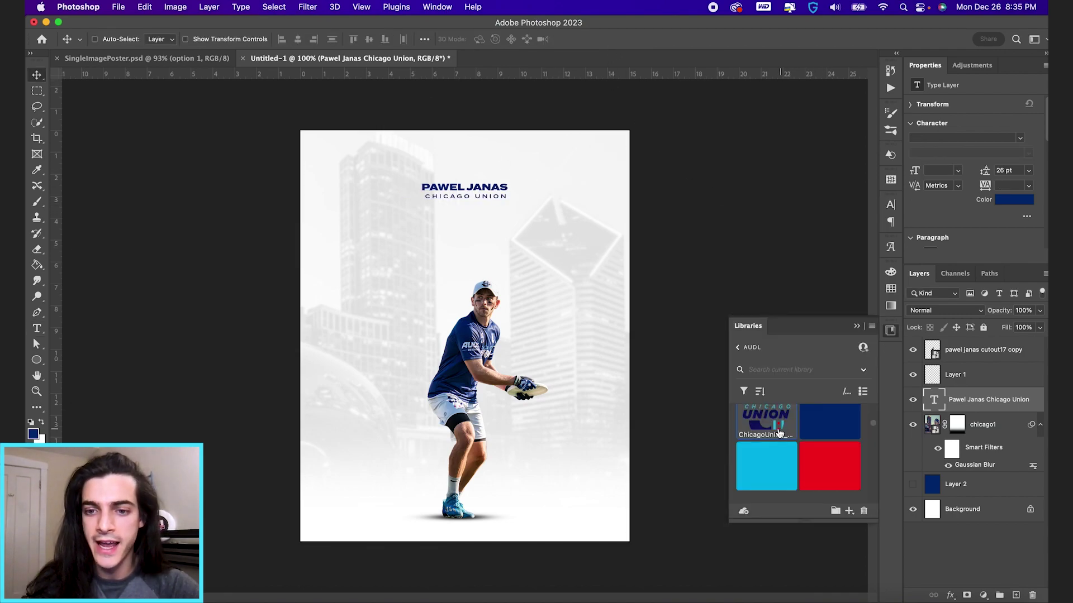
# Step: Place the ChicagoUnion logo onto the poster and scale it down
pyautogui.moveTo(774, 428); pyautogui.dragTo(540, 282)
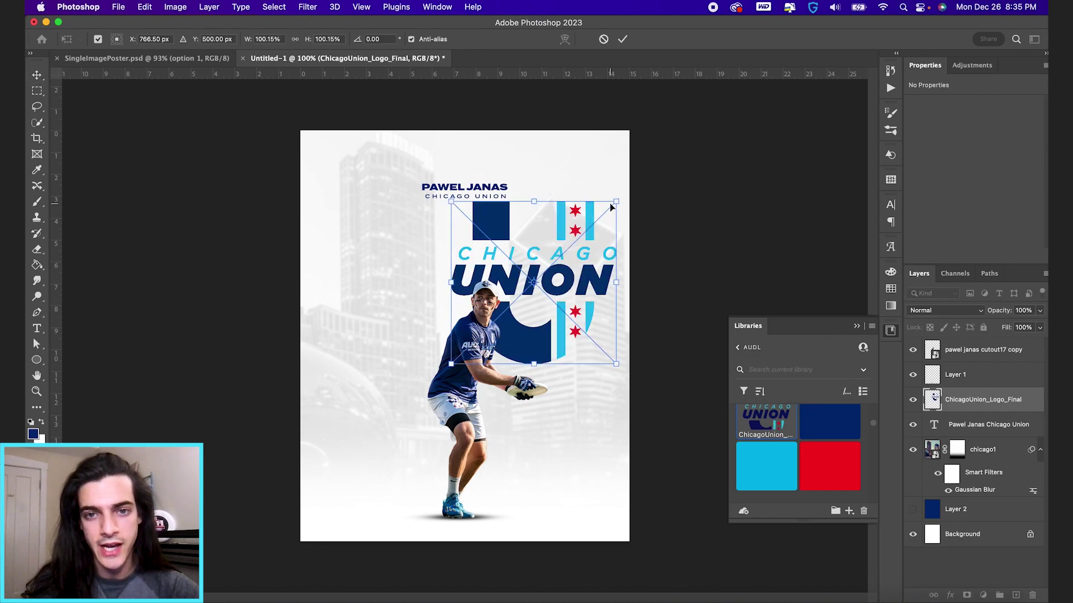
pyautogui.moveTo(614, 202); pyautogui.dragTo(488, 213)
pyautogui.press('Return')
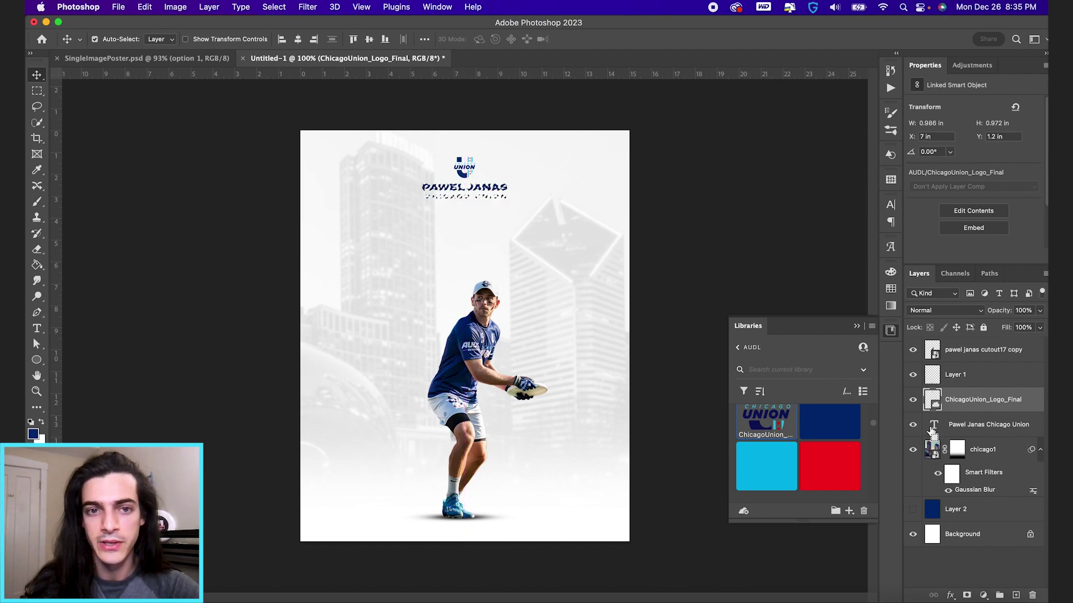
# Step: Nudge the logo up slightly and group it with the name title as Group 1
pyautogui.press('Right')
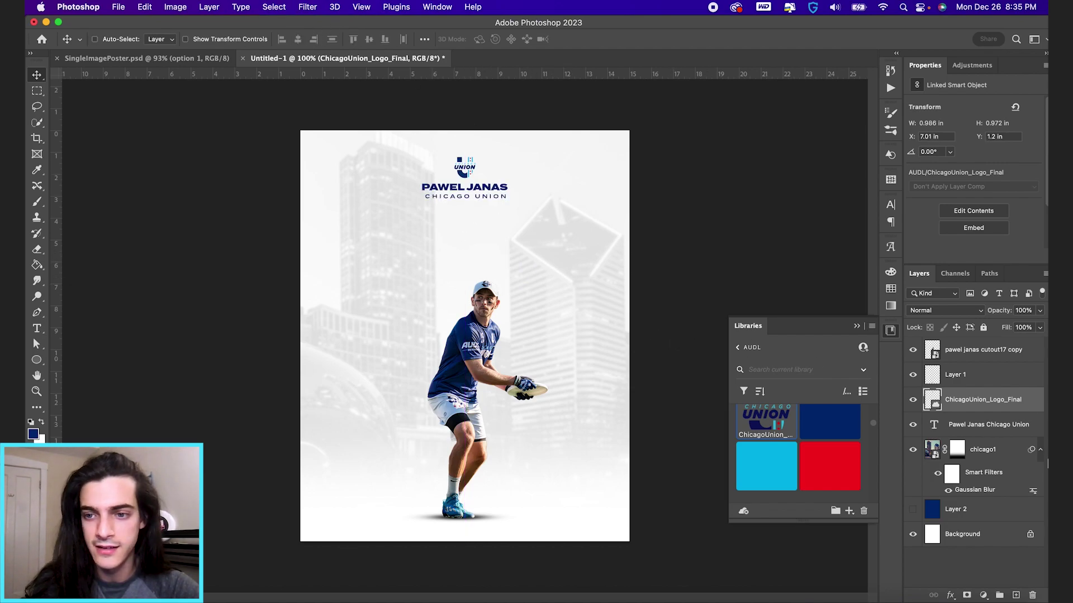
pyautogui.hotkey('shift', 'Up')
pyautogui.keyDown('shift'); pyautogui.click(994, 428); pyautogui.keyUp('shift')
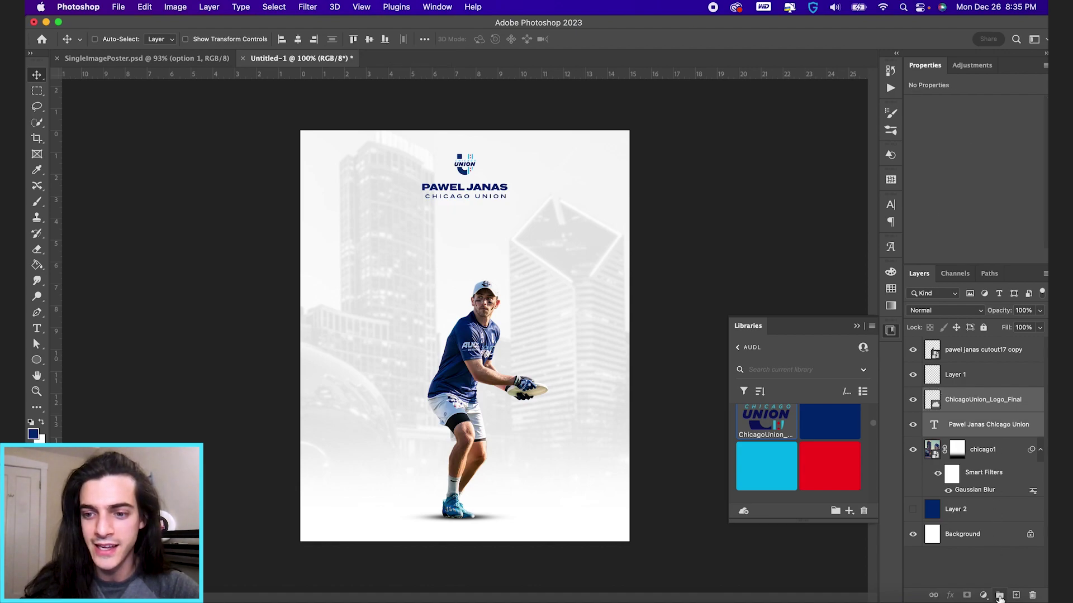
pyautogui.press('super+g')
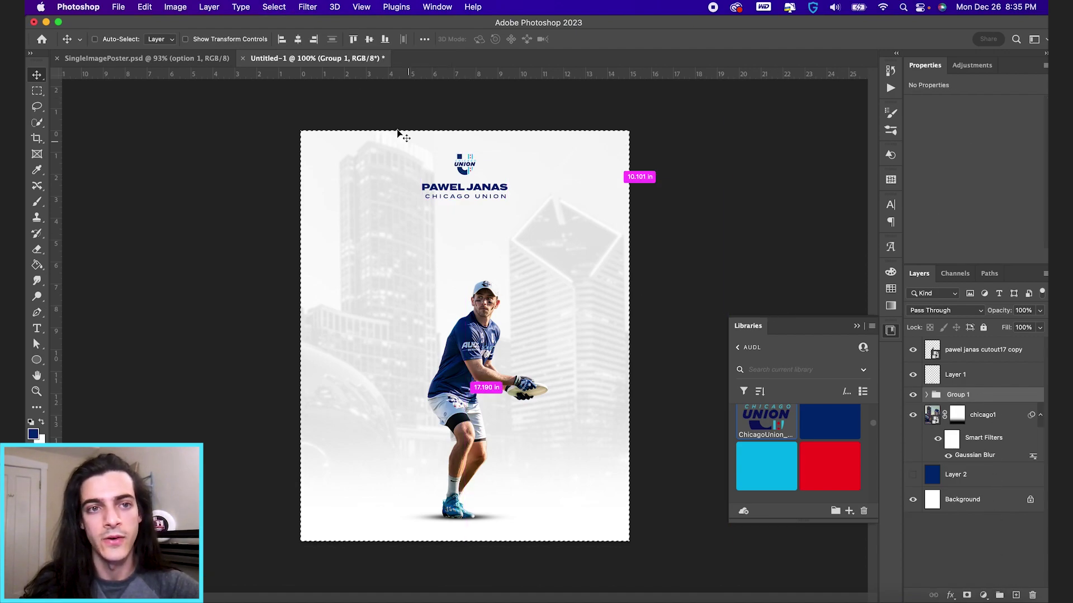
pyautogui.click(936, 422)
# Step: Shift the chicago1 skyline left and scale it up to about 34.8 × 23.2 in
pyautogui.moveTo(614, 397); pyautogui.dragTo(600, 393)
pyautogui.press('super+t')
pyautogui.moveTo(705, 106); pyautogui.dragTo(735, 84)
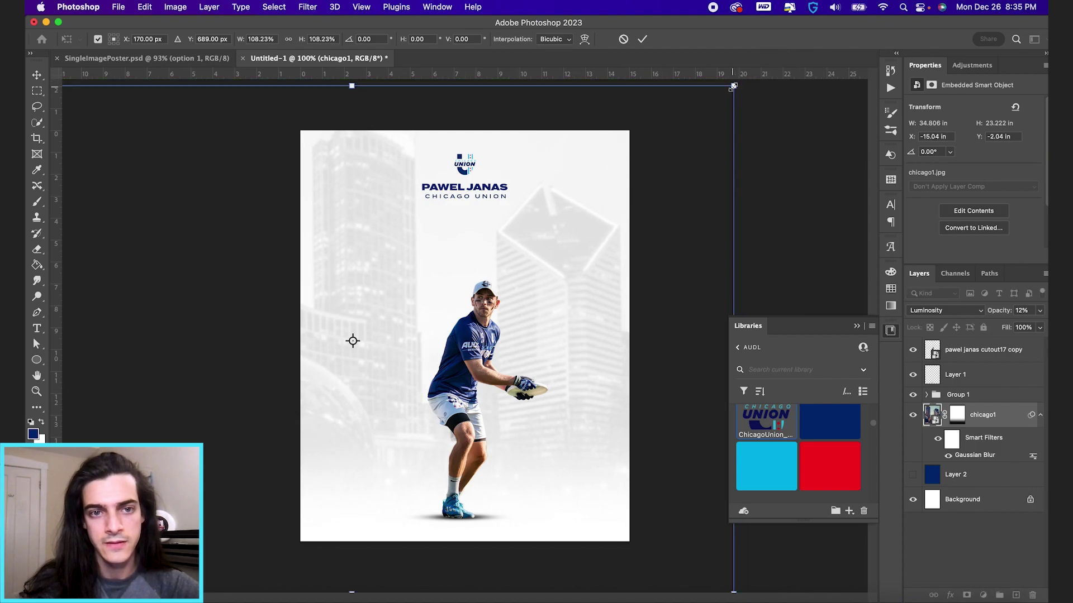
pyautogui.press('Return')
pyautogui.moveTo(633, 258); pyautogui.dragTo(628, 259)
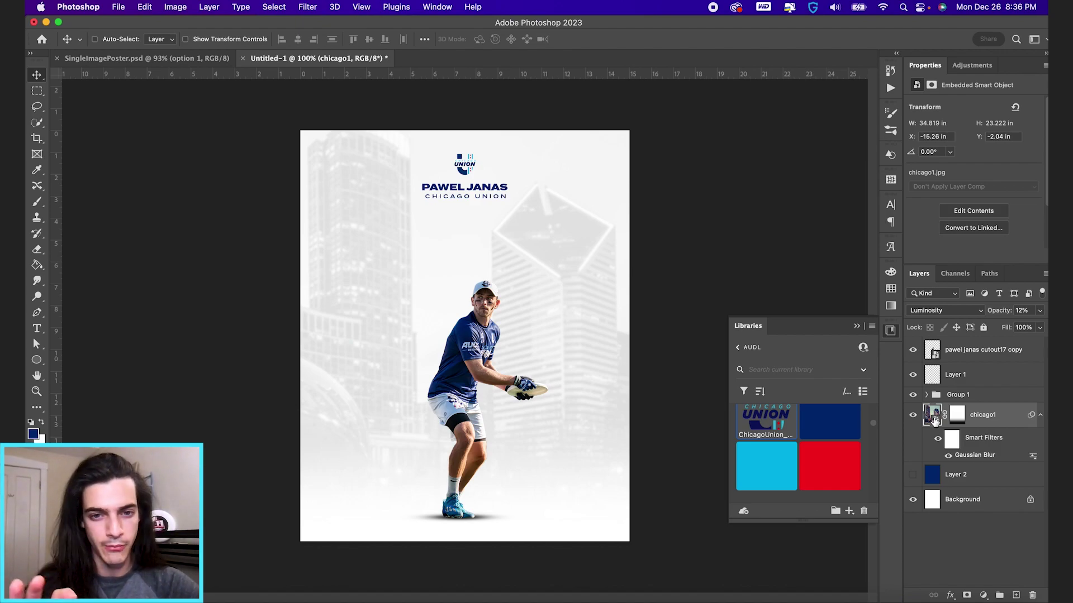
pyautogui.press('super+shift+alt+n')
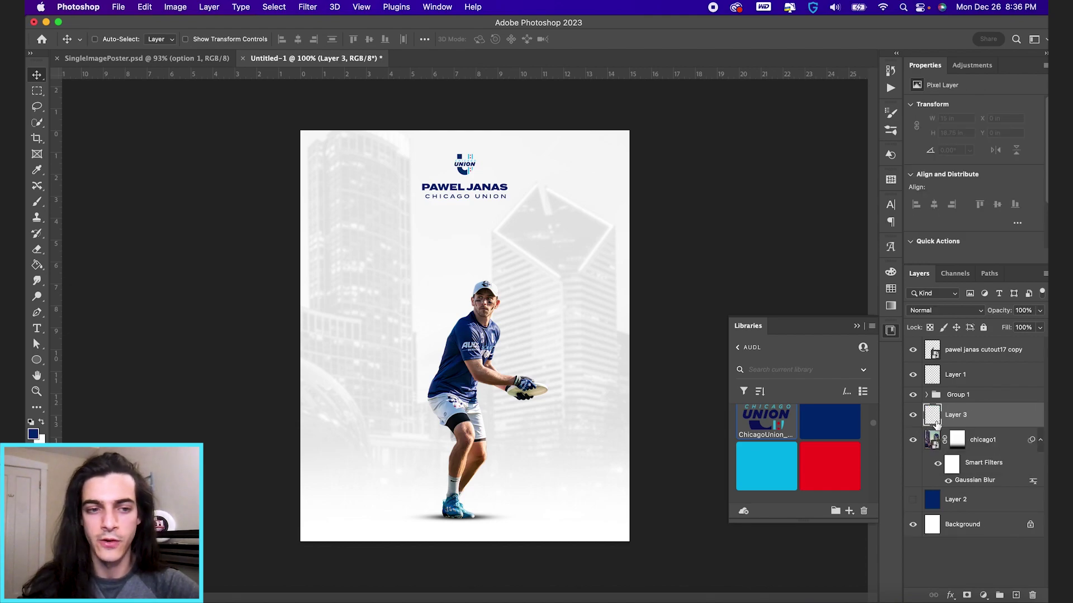
# Step: Type 55 on the poster and set its font to Bebas Neue
pyautogui.press('t')
pyautogui.click(352, 288)
pyautogui.write('55')
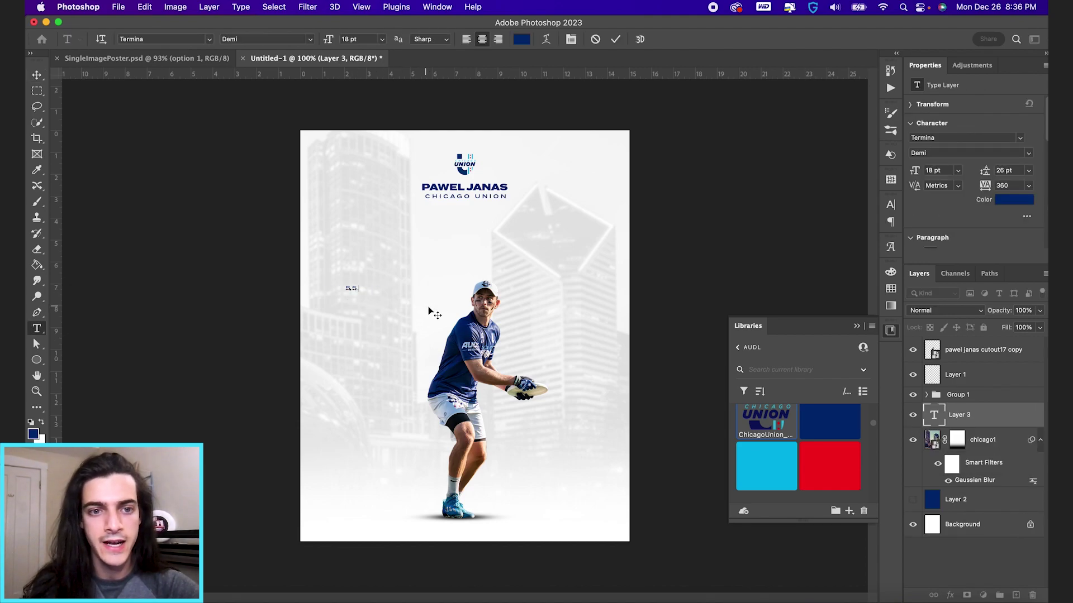
pyautogui.press('super+a')
pyautogui.click(167, 39)
pyautogui.write('b')
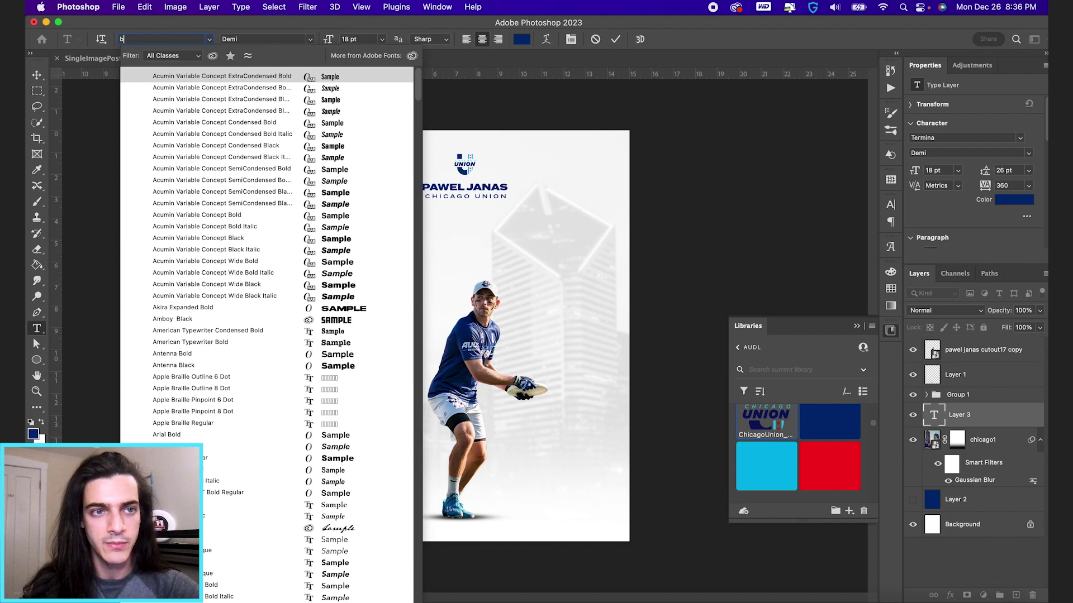
pyautogui.write('ebas Neue')
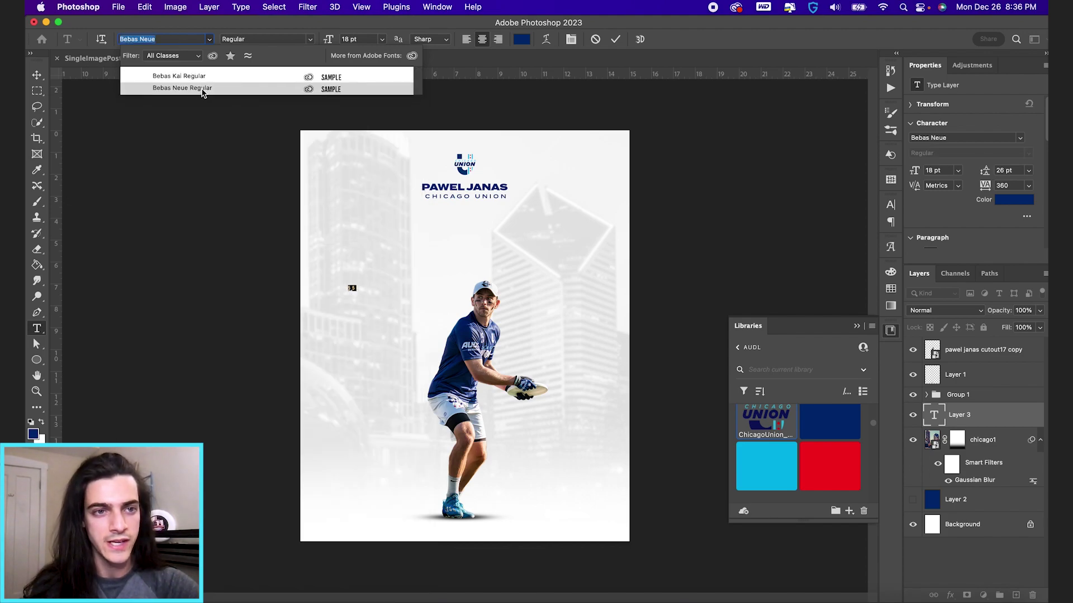
pyautogui.click(202, 91)
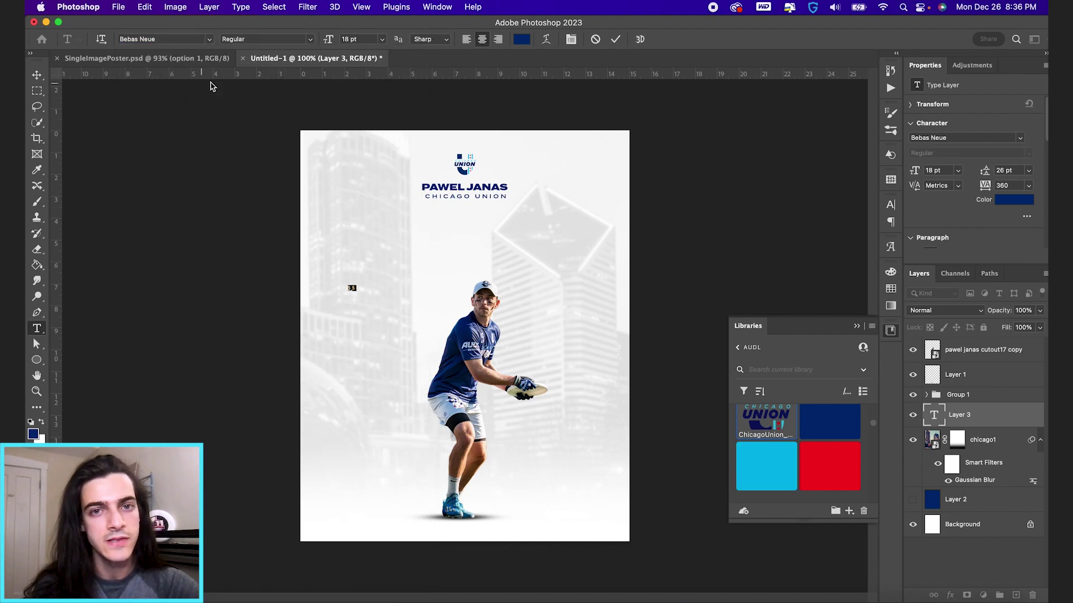
pyautogui.click(615, 38)
# Step: Set the 55's tracking to 0, scale it to about 797 pt and centre it
pyautogui.click(570, 39)
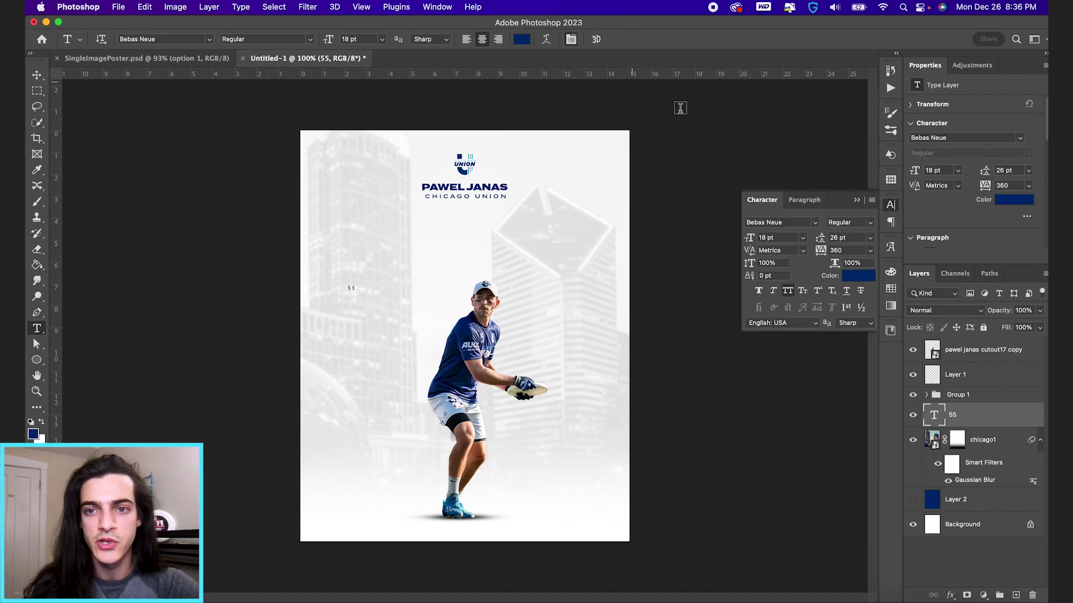
pyautogui.click(849, 250)
pyautogui.write('0')
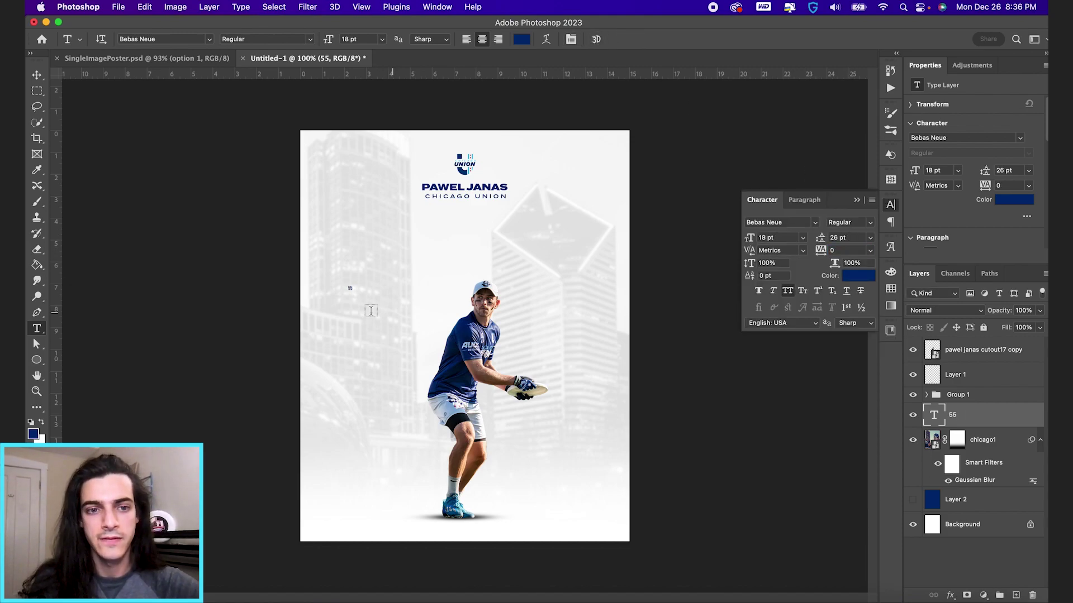
pyautogui.press('super+t')
pyautogui.moveTo(353, 285); pyautogui.dragTo(561, 215)
pyautogui.press('Return')
pyautogui.hotkey('shift', 'Right')
pyautogui.hotkey('shift', 'Right')
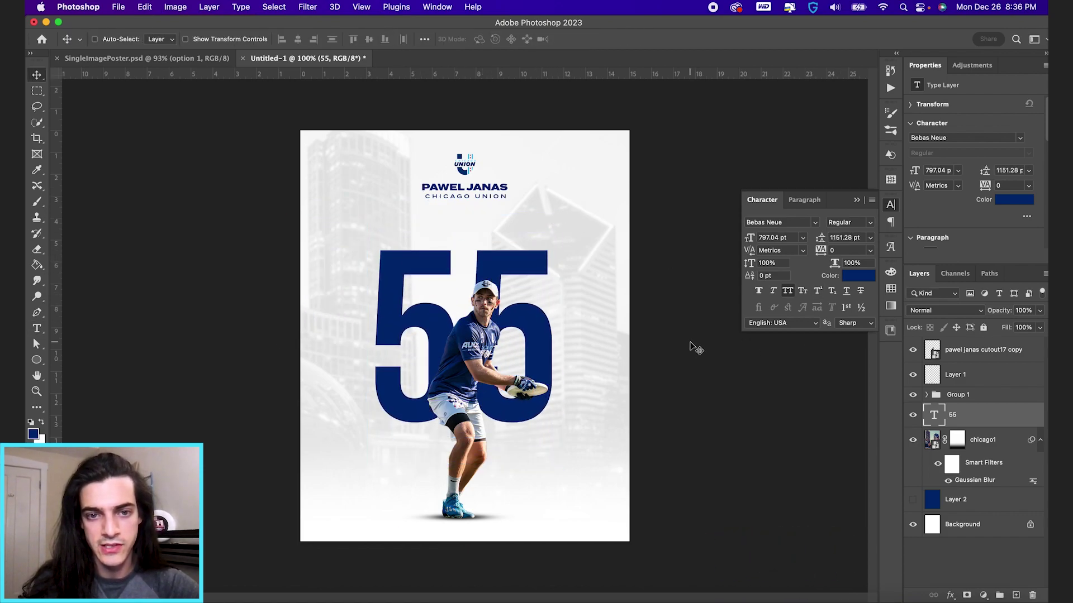
pyautogui.hotkey('shift', 'Left')
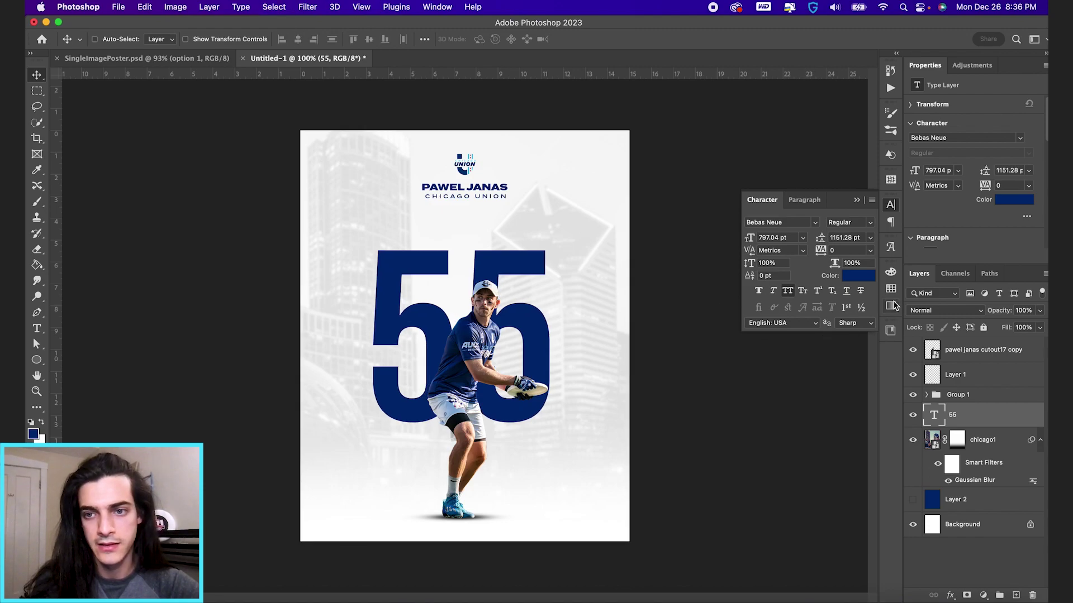
pyautogui.click(892, 293)
# Step: Colour the 55 with the CHI-2 swatch and set its blend mode to Multiply
pyautogui.click(768, 330)
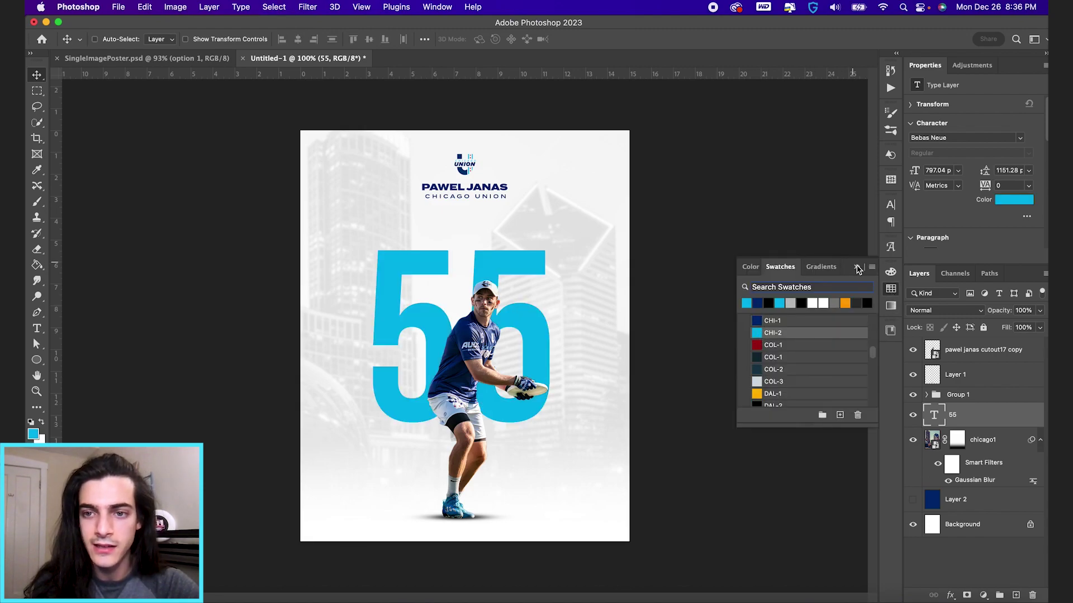
pyautogui.click(858, 269)
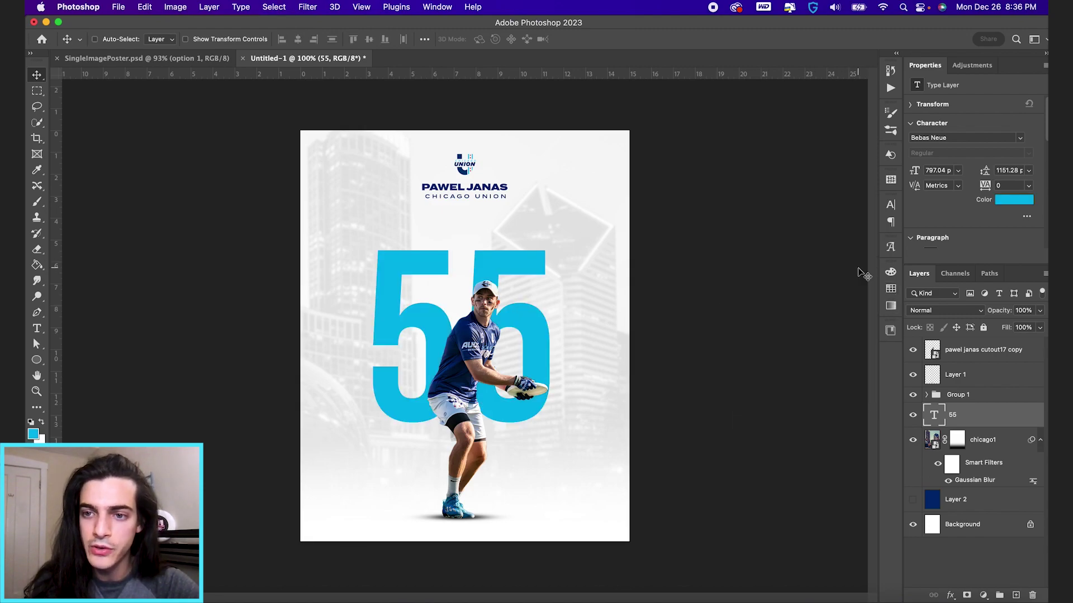
pyautogui.click(952, 311)
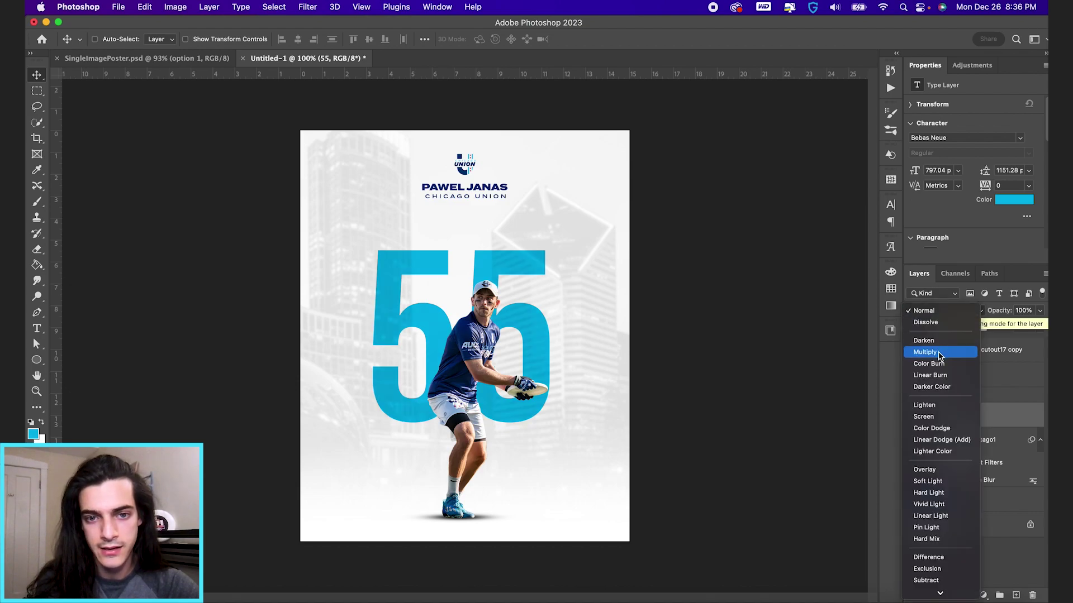
pyautogui.click(938, 353)
pyautogui.scroll(5, 498, 263)
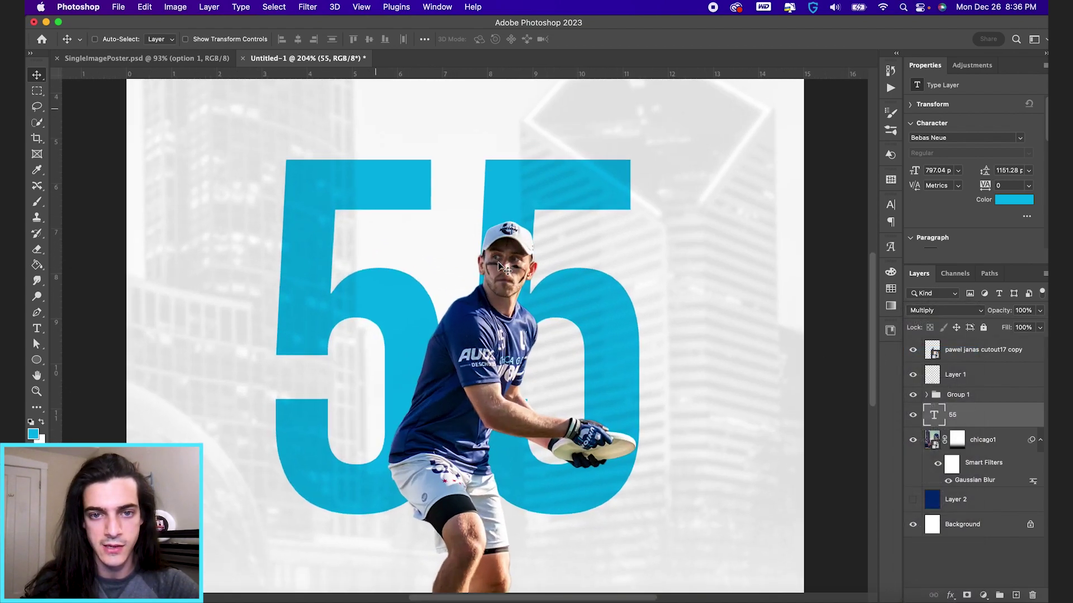
pyautogui.press('super+0')
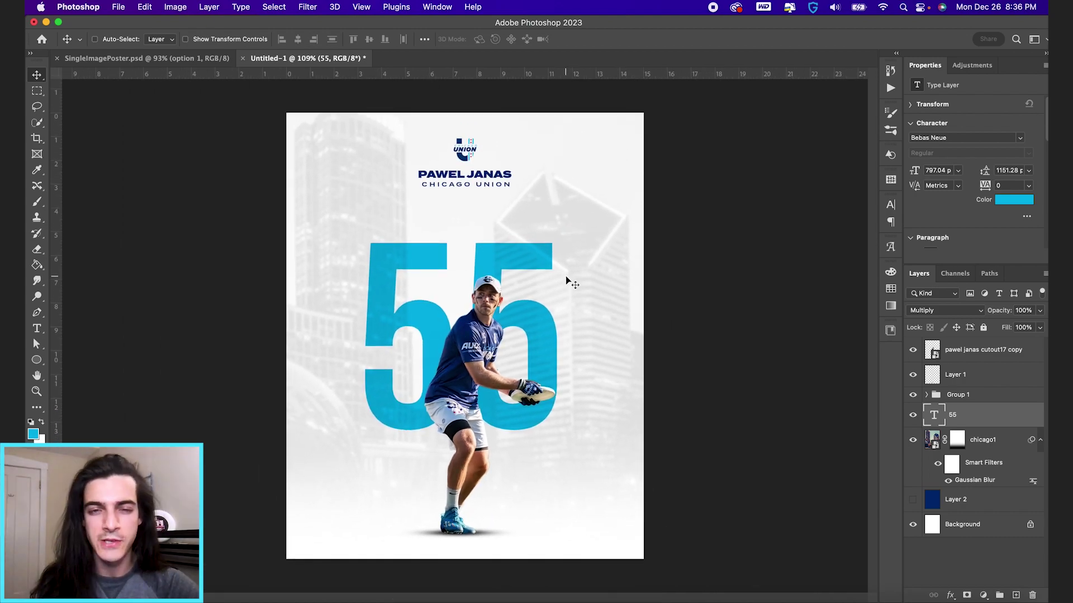
# Step: Convert the 55 for smart filters and apply a Zoom Radial Blur of amount 15
pyautogui.click(308, 5)
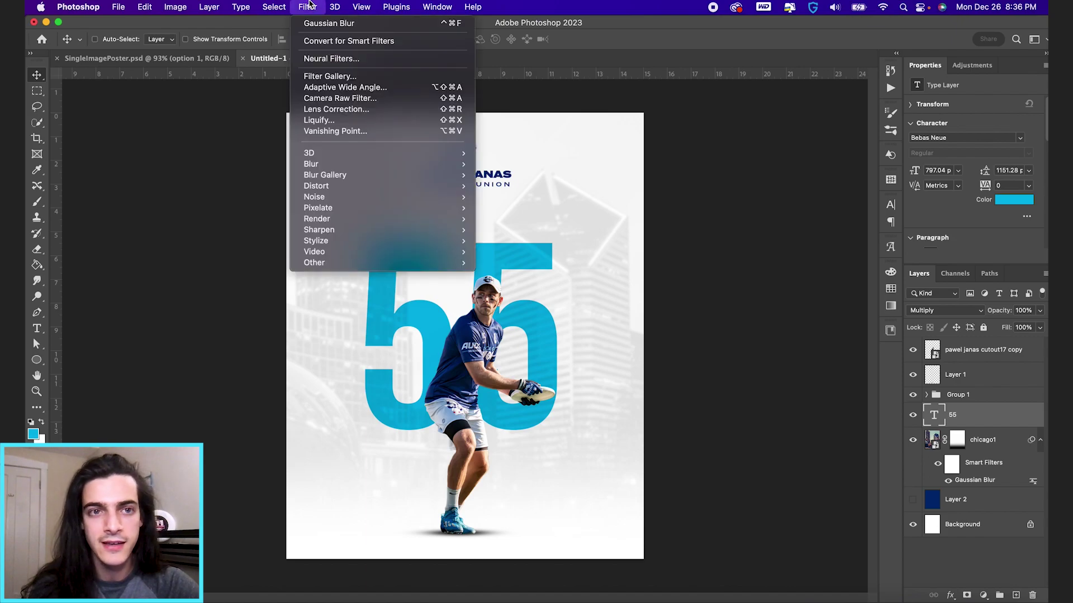
pyautogui.click(335, 44)
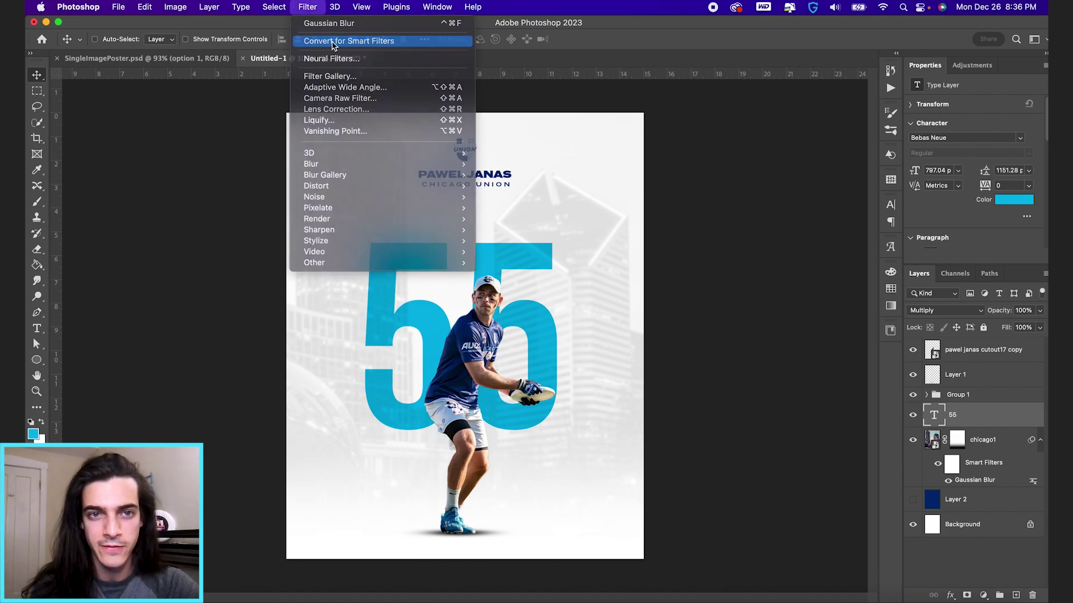
pyautogui.click(308, 6)
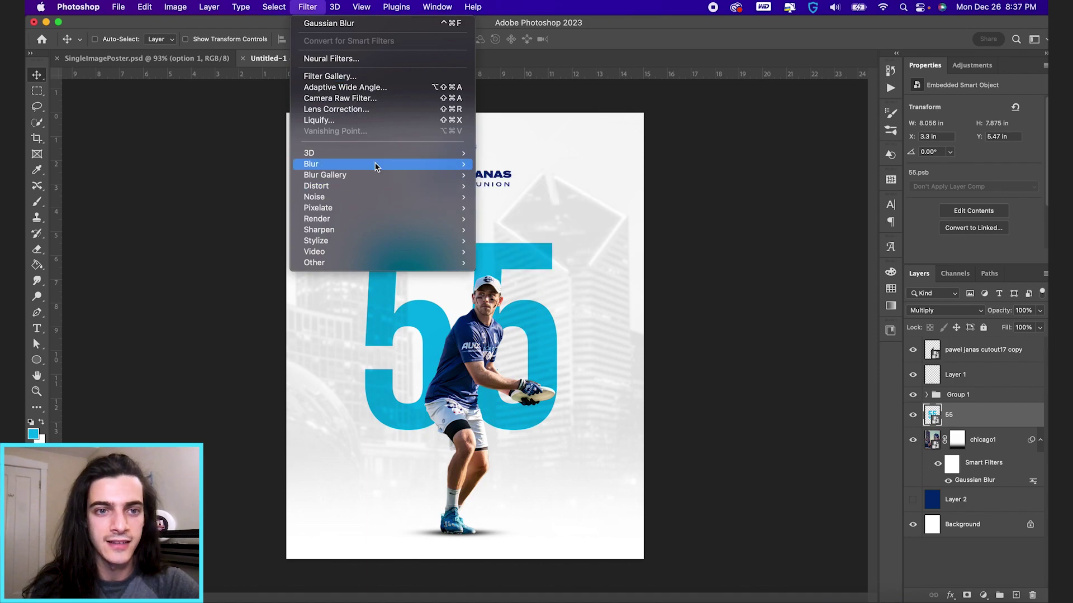
pyautogui.moveTo(376, 164)
pyautogui.click(517, 242)
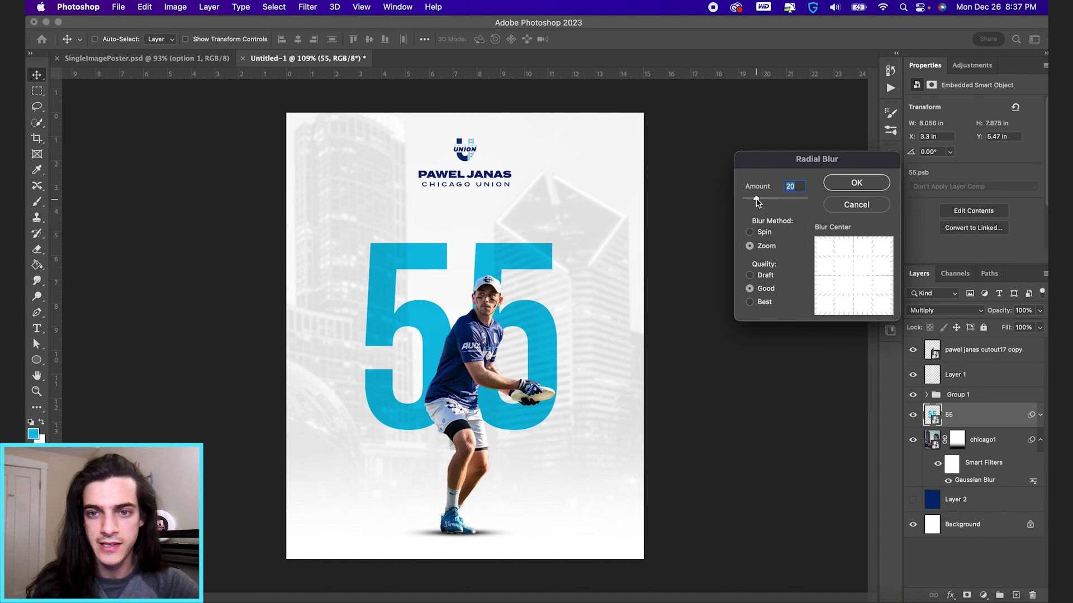
pyautogui.moveTo(757, 201); pyautogui.dragTo(754, 202)
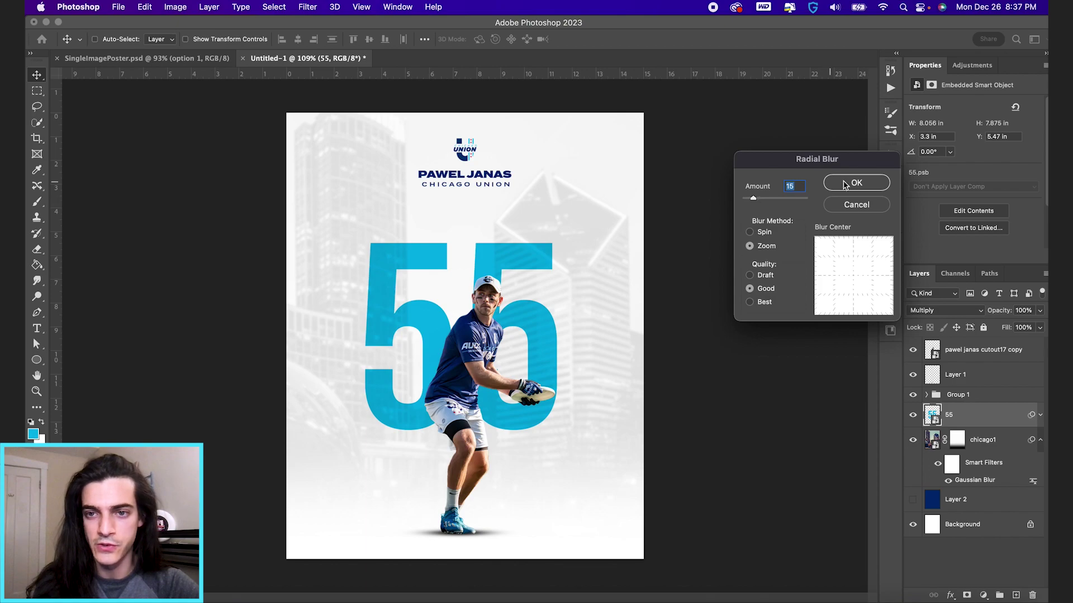
pyautogui.click(858, 184)
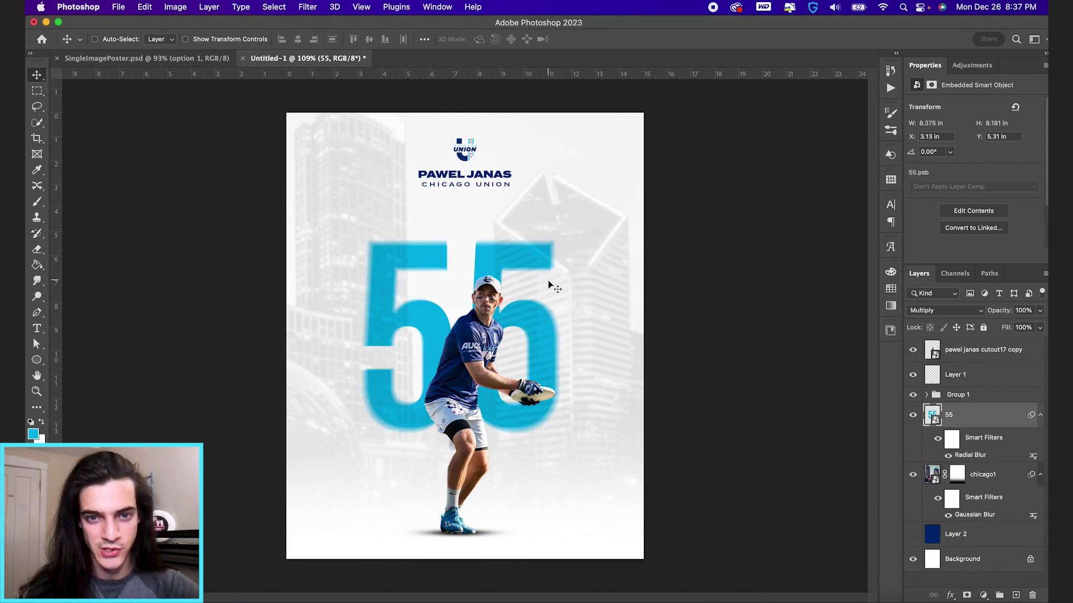
pyautogui.scroll(3, 549, 282)
pyautogui.scroll(3, 549, 286)
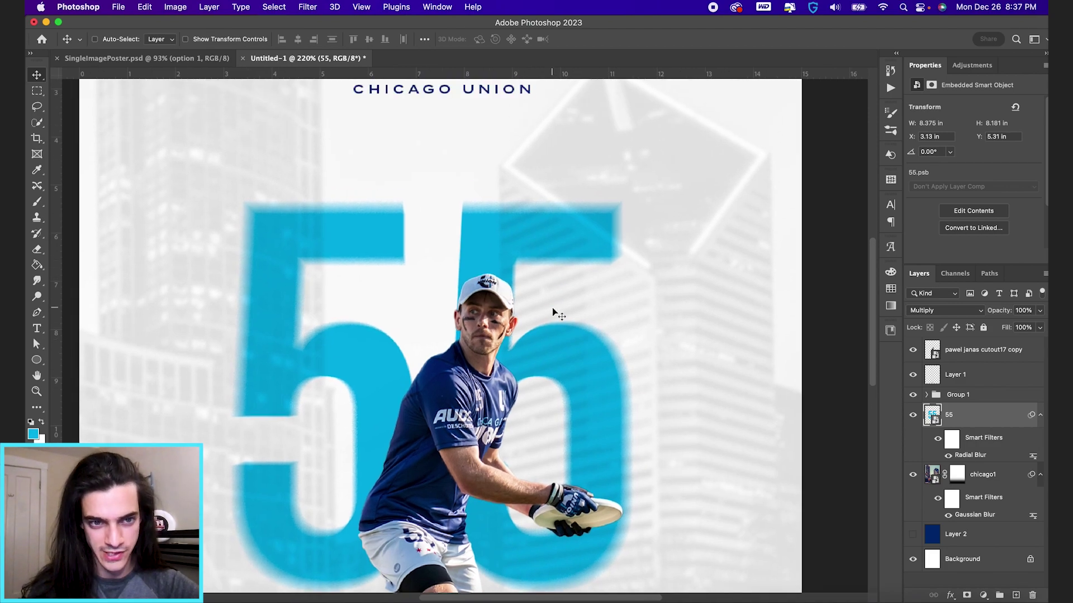
pyautogui.scroll(-3, 553, 309)
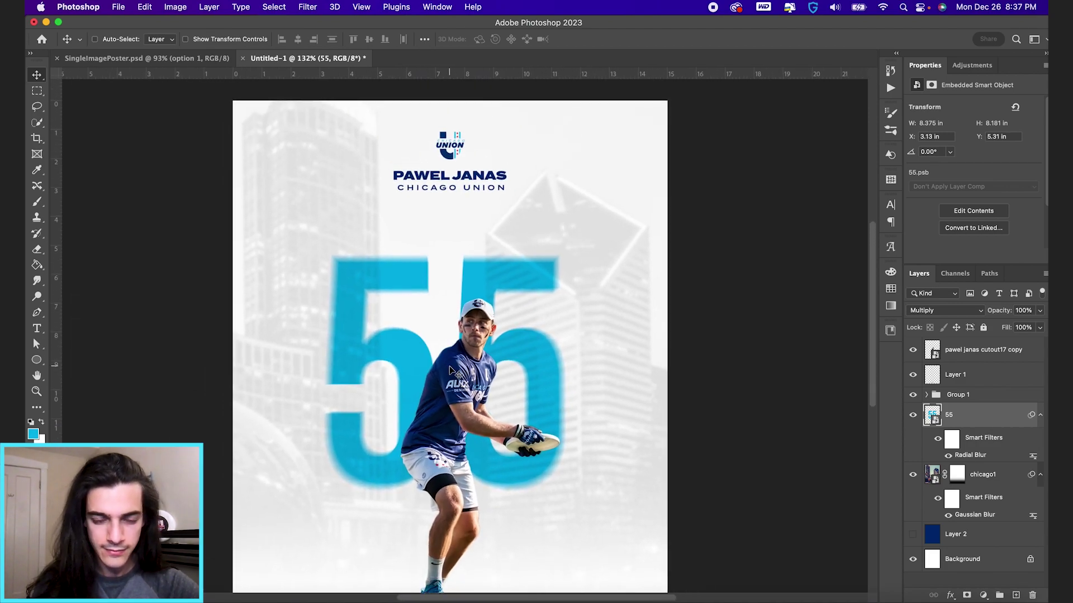
pyautogui.click(465, 361)
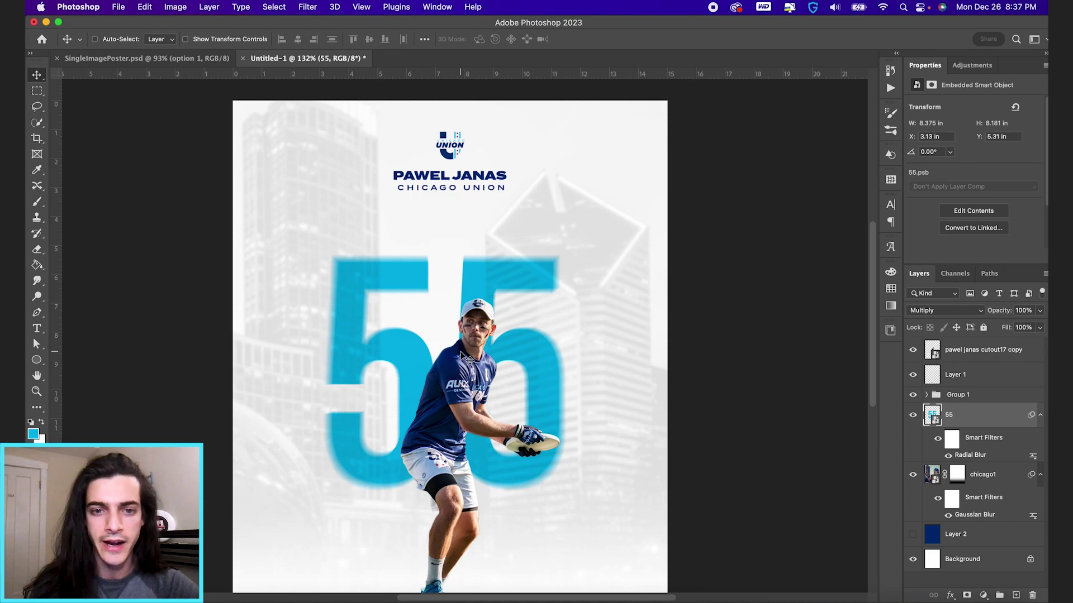
pyautogui.scroll(-1, 699, 377)
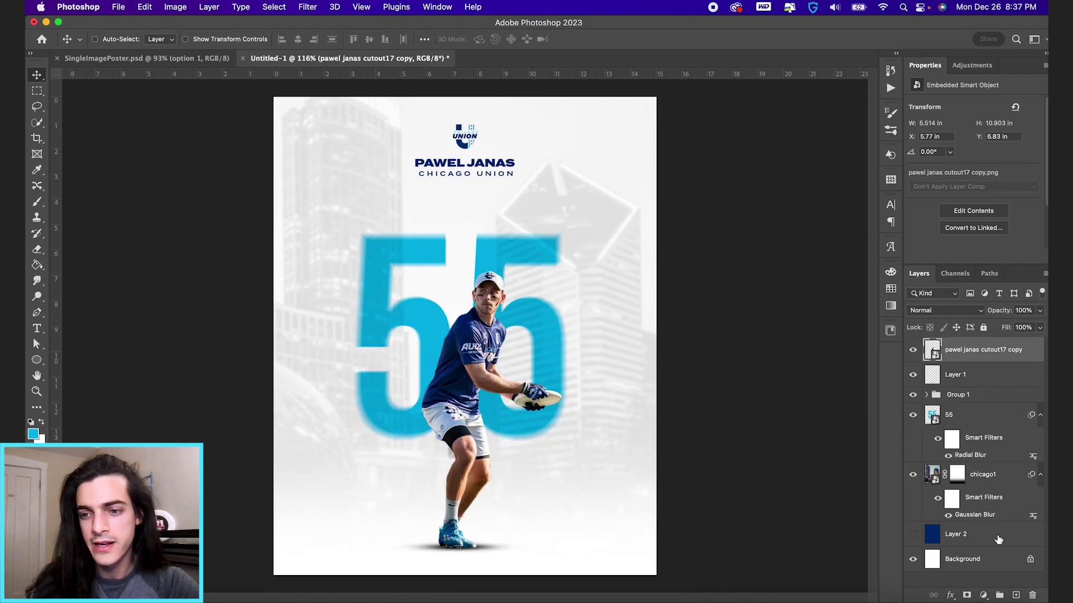
# Step: Add a Black & White adjustment clipped to the player with Reds 76, Yellows 91, 40% opacity
pyautogui.click(984, 595)
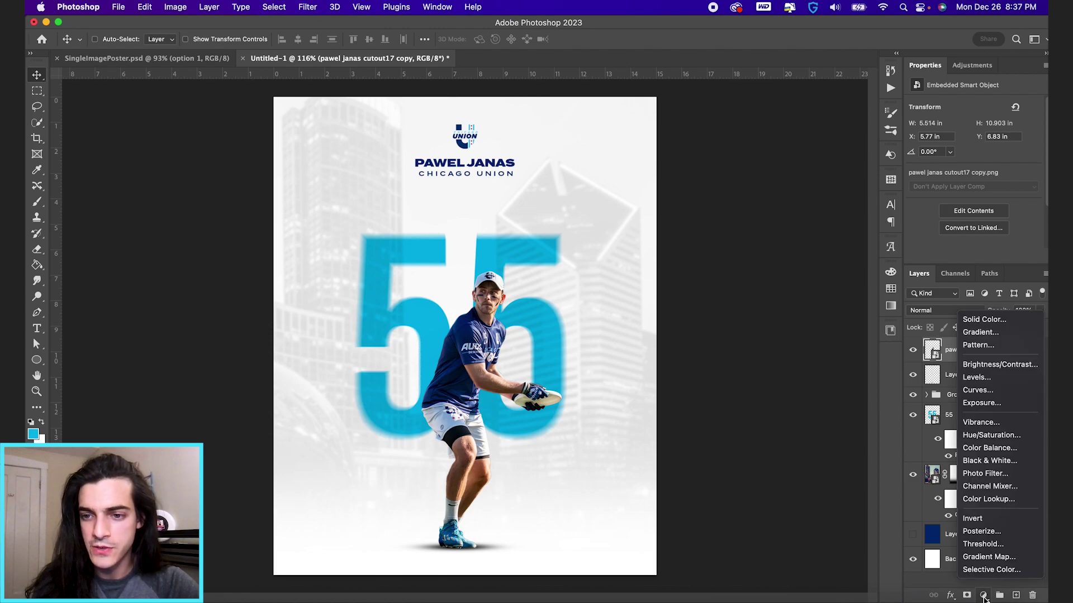
pyautogui.click(989, 461)
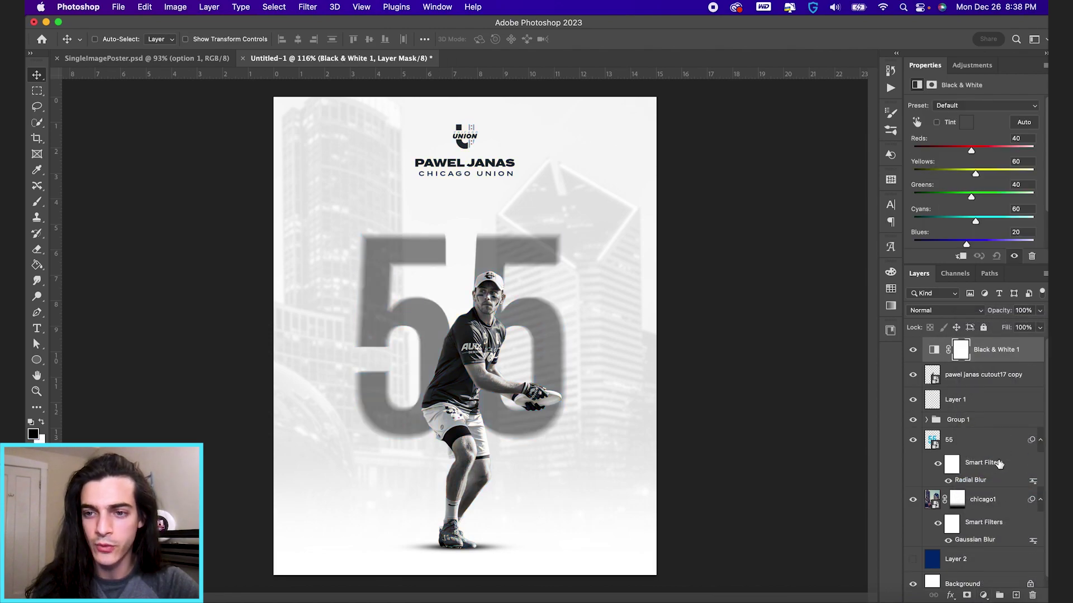
pyautogui.keyDown('alt'); pyautogui.click(936, 362); pyautogui.keyUp('alt')
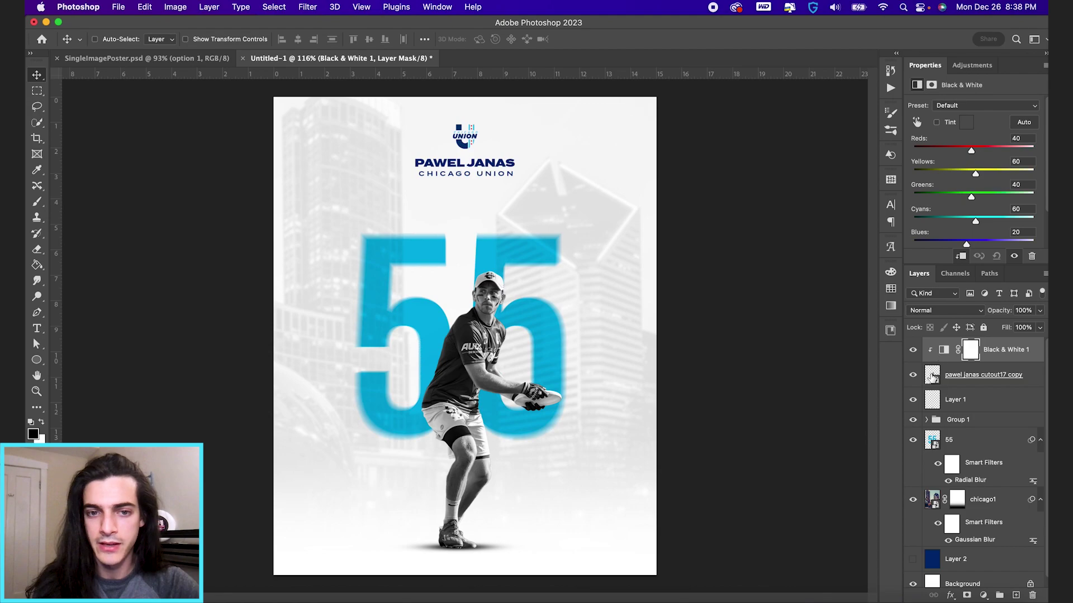
pyautogui.moveTo(972, 153); pyautogui.dragTo(985, 175)
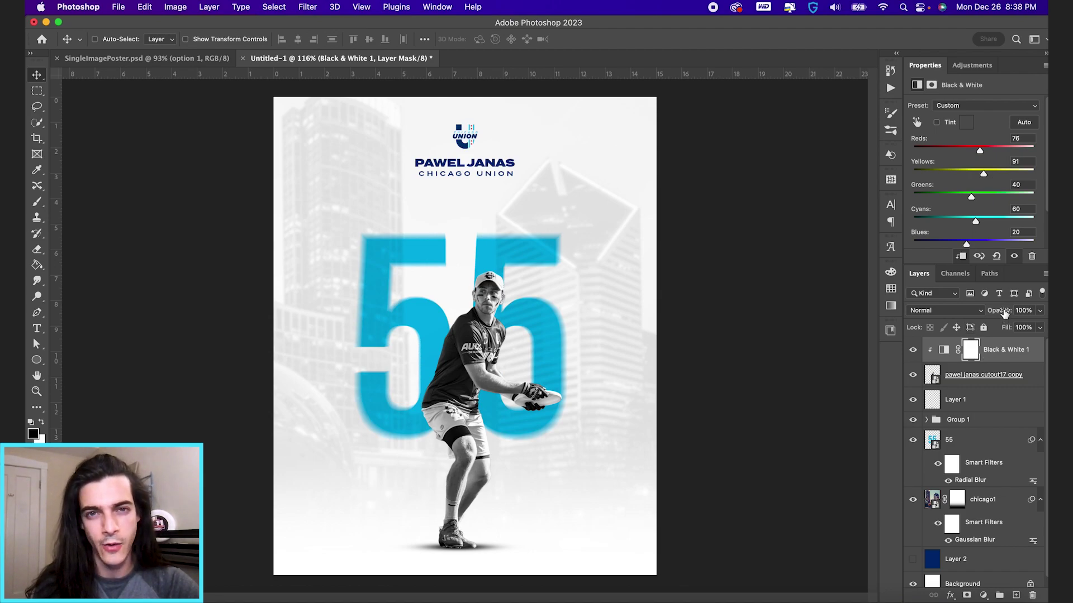
pyautogui.moveTo(1004, 314); pyautogui.dragTo(956, 312)
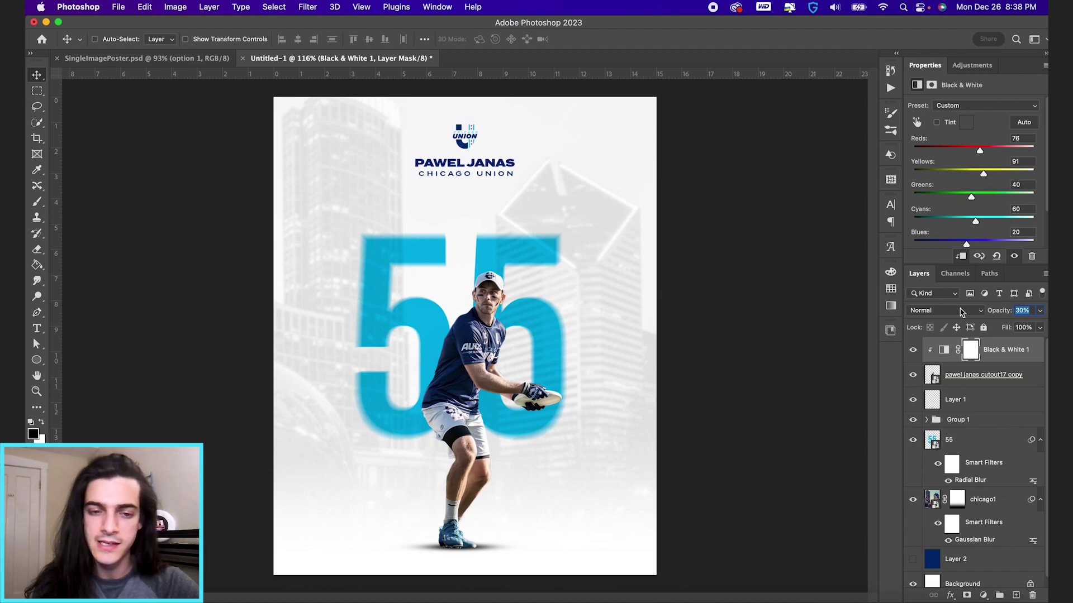
pyautogui.press('Return')
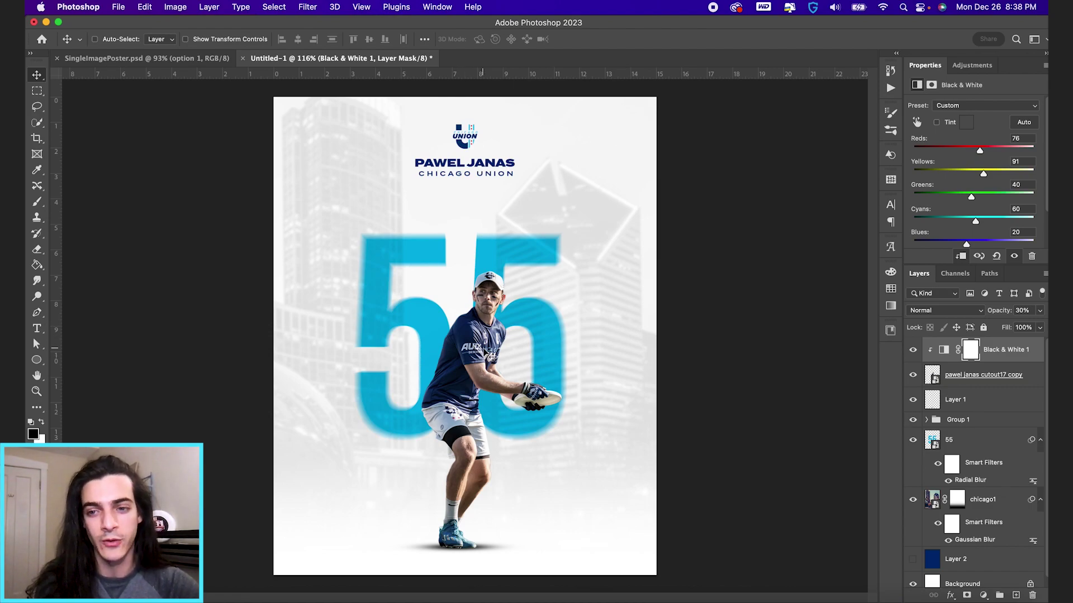
pyautogui.moveTo(1001, 316); pyautogui.dragTo(970, 316)
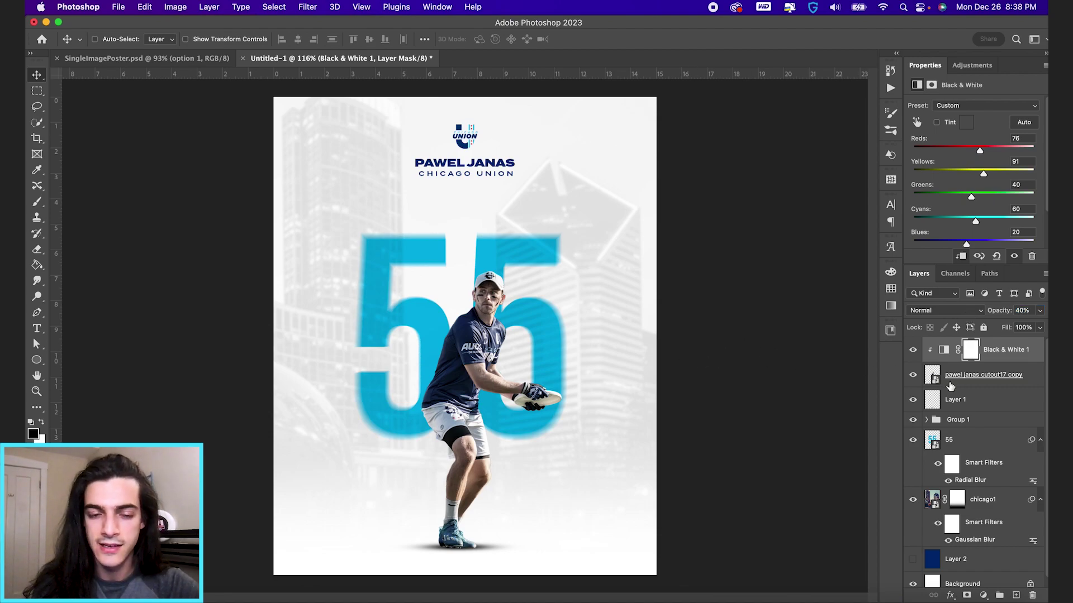
# Step: Place signature.png across the player and scale it down slightly
pyautogui.press('super+Tab')
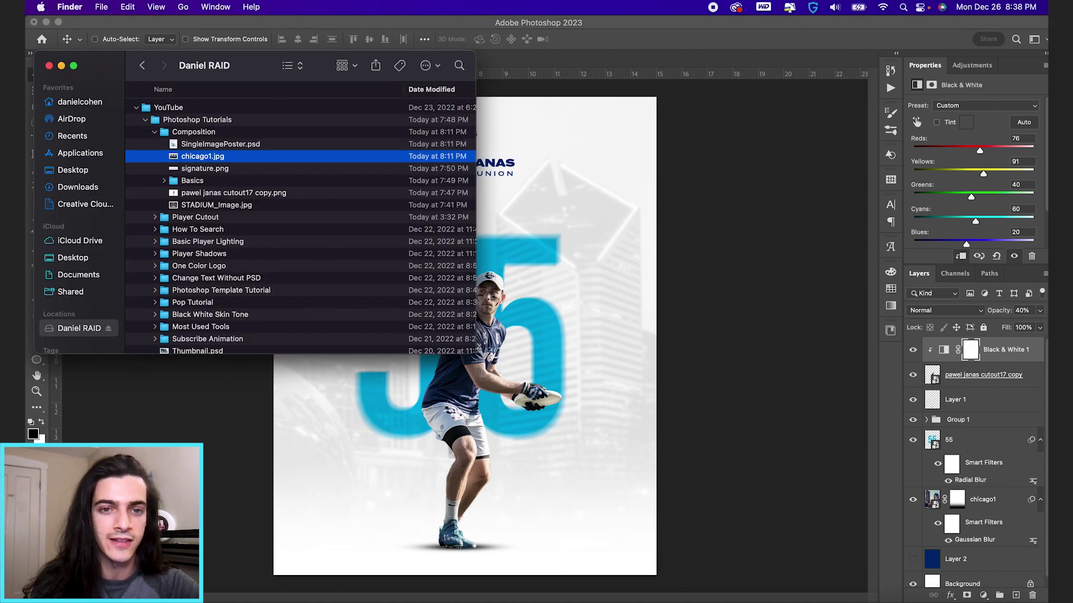
pyautogui.moveTo(217, 172); pyautogui.dragTo(639, 344)
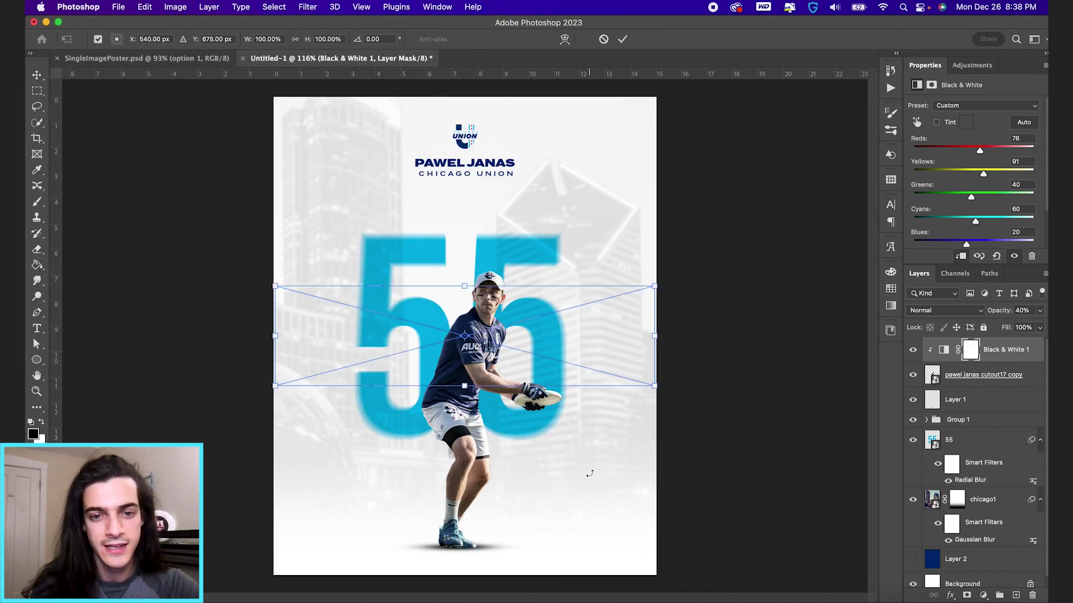
pyautogui.moveTo(656, 278)
pyautogui.mouseDown()
pyautogui.moveTo(650, 272)
pyautogui.moveTo(634, 287)
pyautogui.mouseUp()
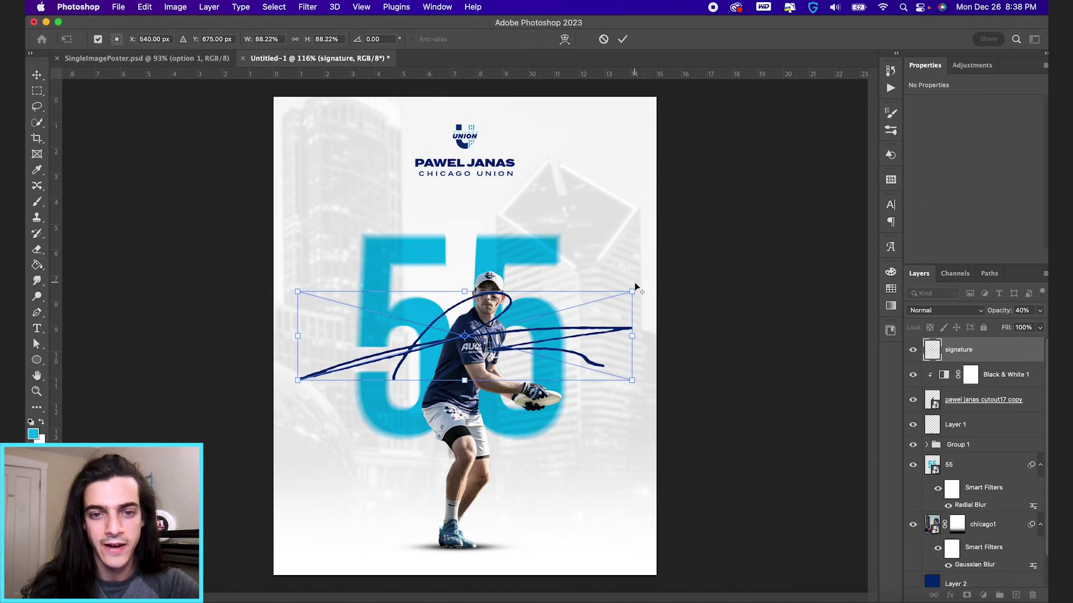
pyautogui.press('Return')
pyautogui.scroll(1, 566, 402)
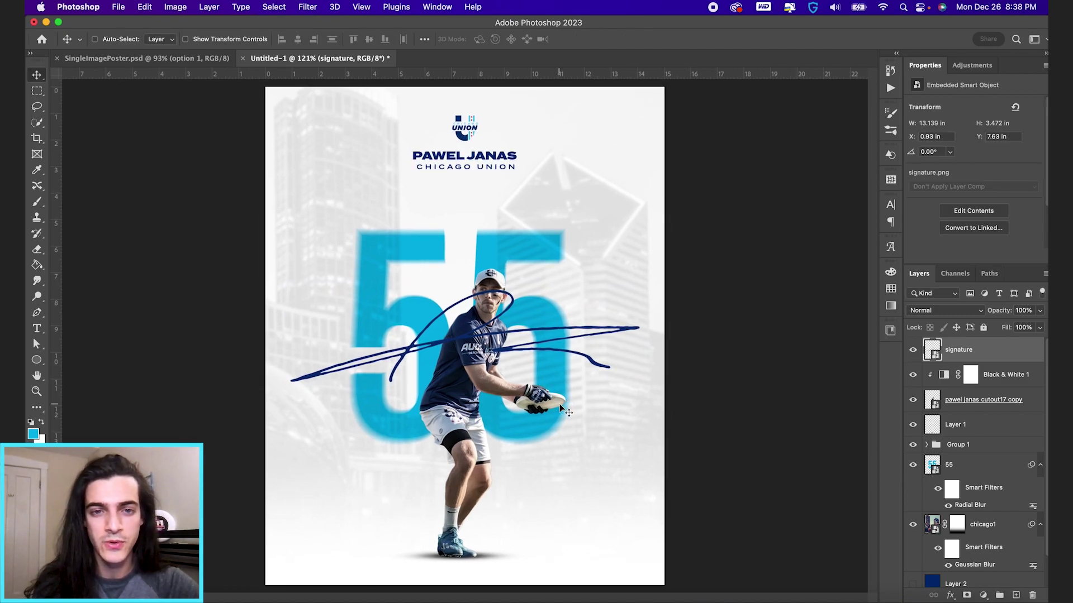
pyautogui.click(307, 7)
# Step: Apply a Gaussian Blur of about 5 px to the signature
pyautogui.moveTo(431, 163)
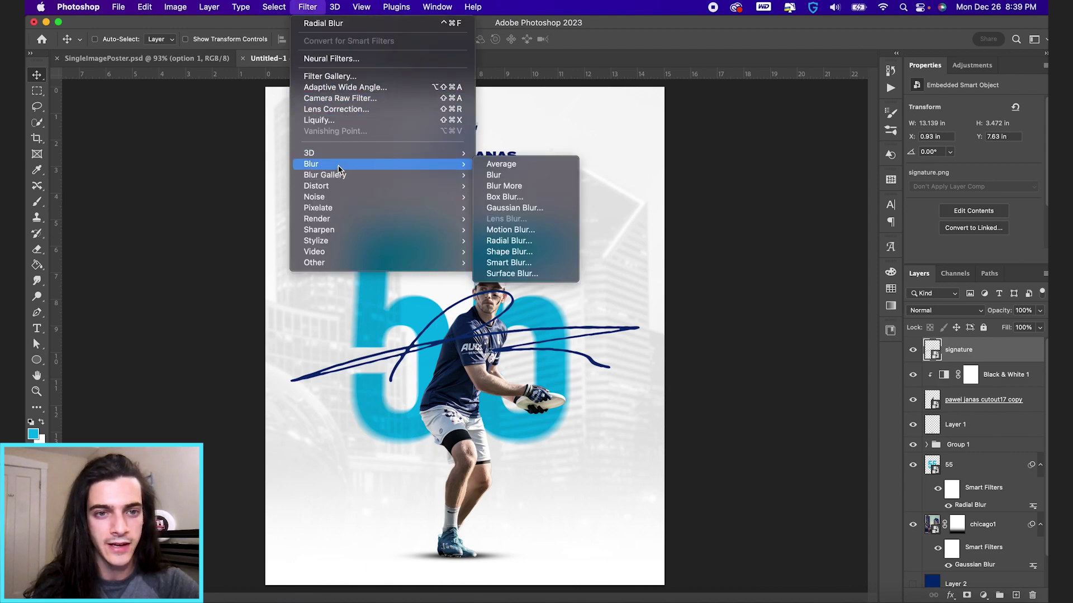
pyautogui.click(519, 208)
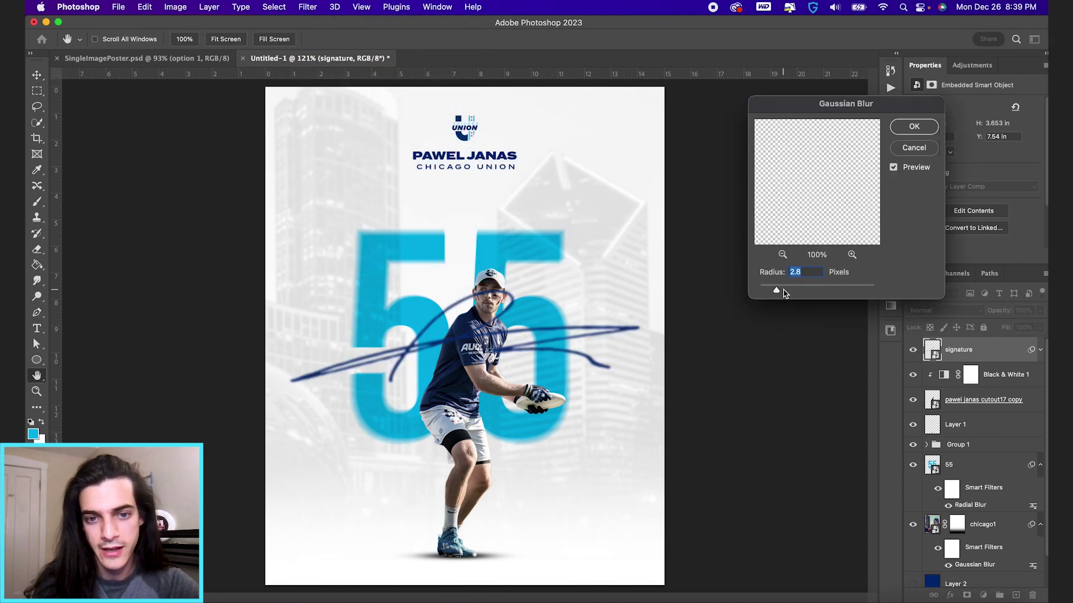
pyautogui.moveTo(784, 291); pyautogui.dragTo(795, 292)
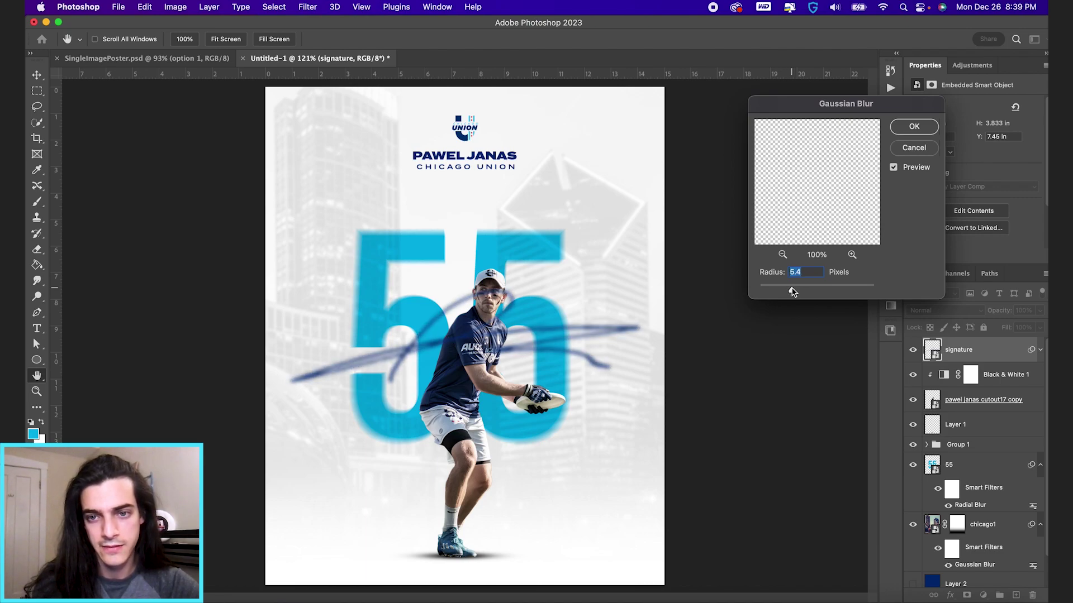
pyautogui.press('Return')
# Step: Move the signature lower and enlarge it across the player's legs
pyautogui.moveTo(628, 320); pyautogui.dragTo(622, 419)
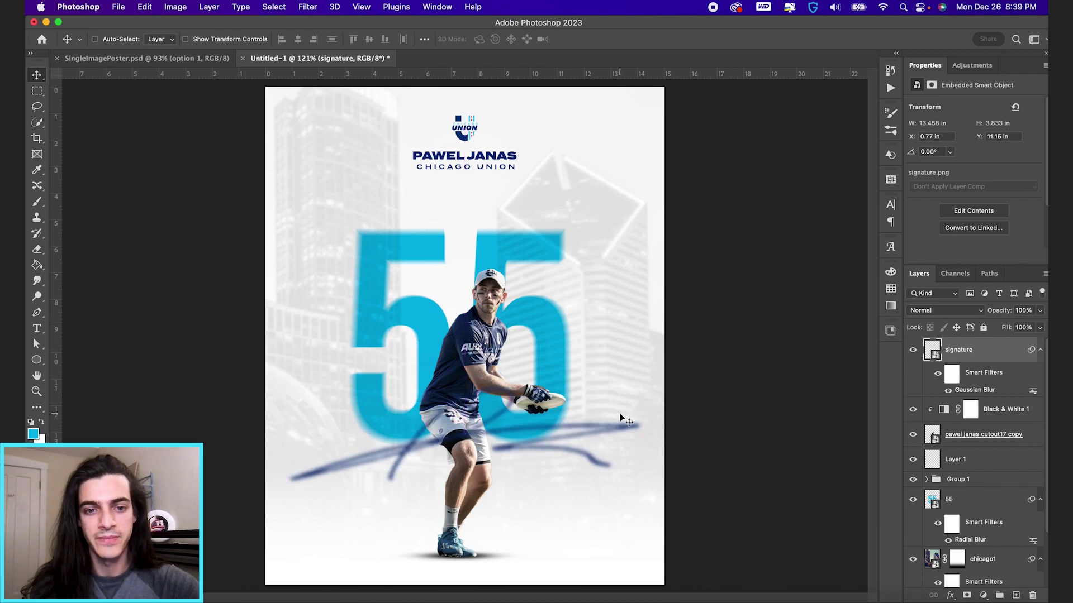
pyautogui.press('super+t')
pyautogui.moveTo(662, 381); pyautogui.dragTo(711, 349)
pyautogui.press('Return')
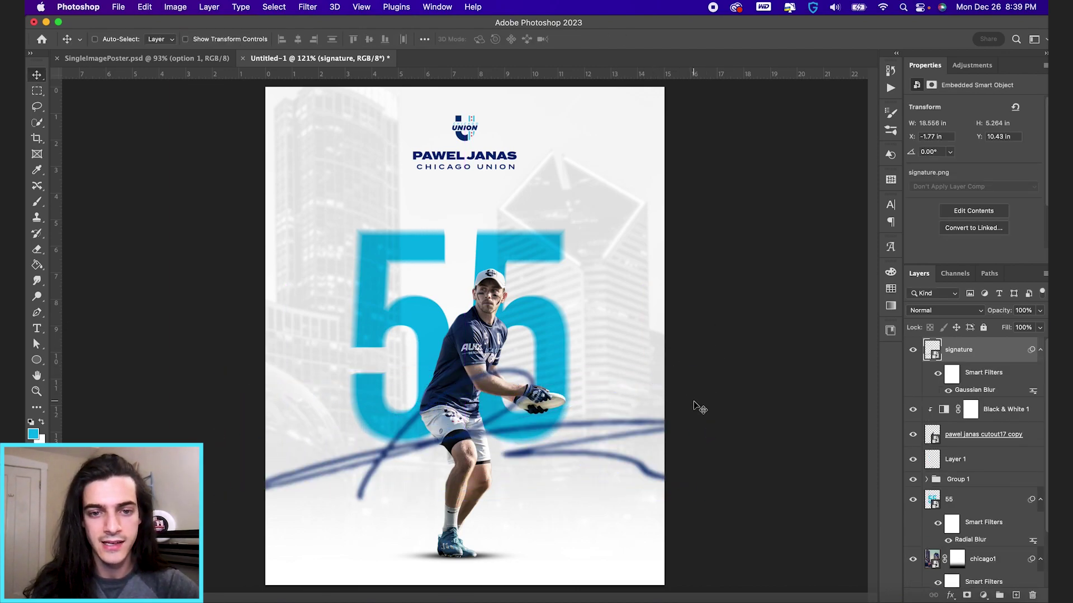
pyautogui.scroll(-2, 696, 407)
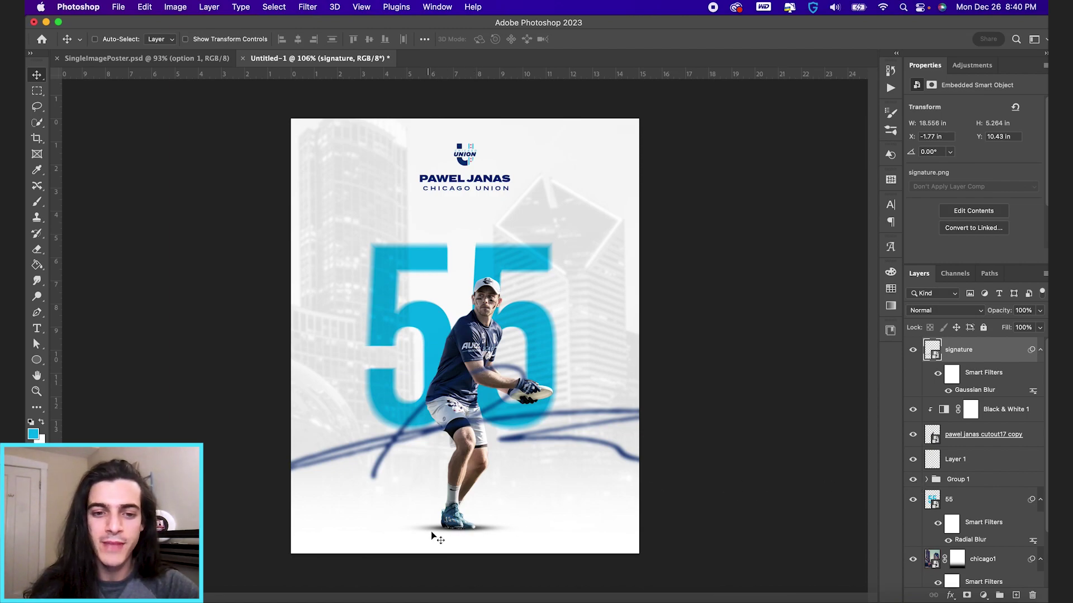
pyautogui.click(969, 468)
# Step: Place STADIUM_Image.jpg above Layer 1, enlarge it to about 25.47 × 19.08 in, then hide it
pyautogui.press('super+Tab')
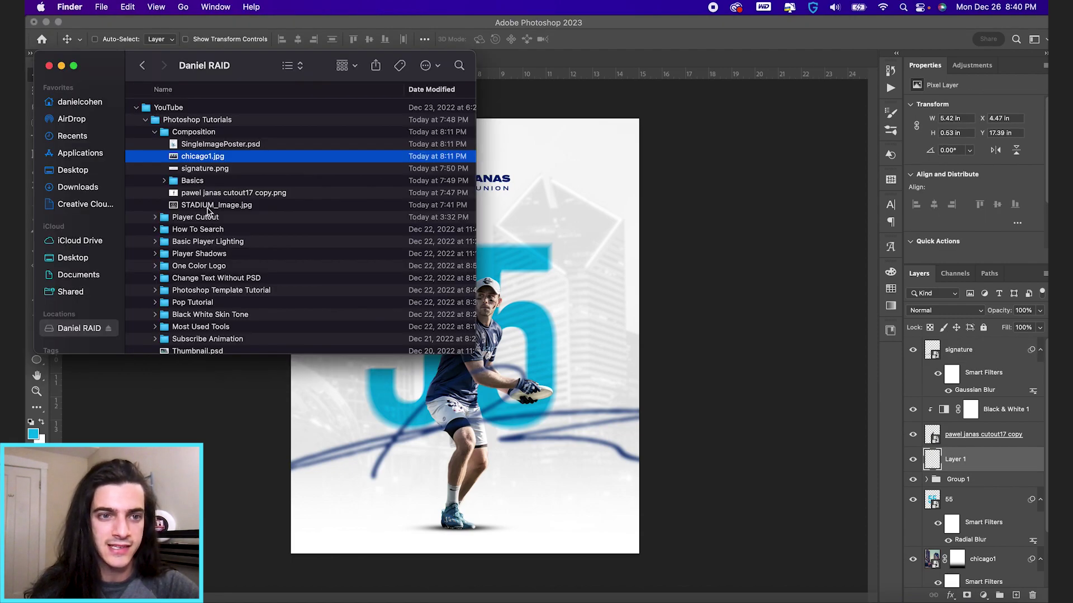
pyautogui.moveTo(210, 203); pyautogui.dragTo(569, 546)
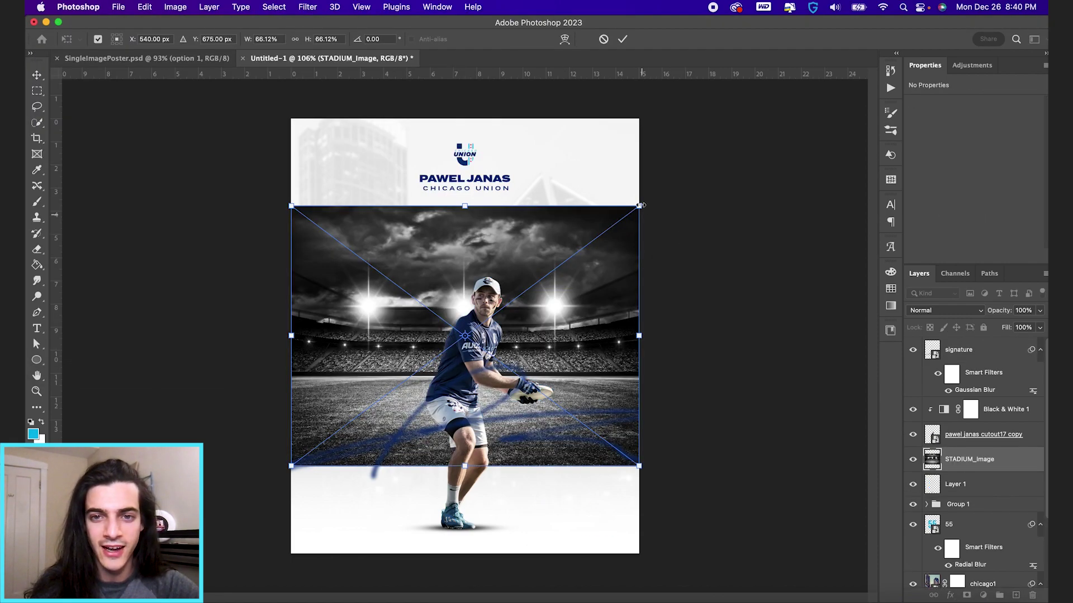
pyautogui.moveTo(644, 198); pyautogui.dragTo(766, 120)
pyautogui.press('Return')
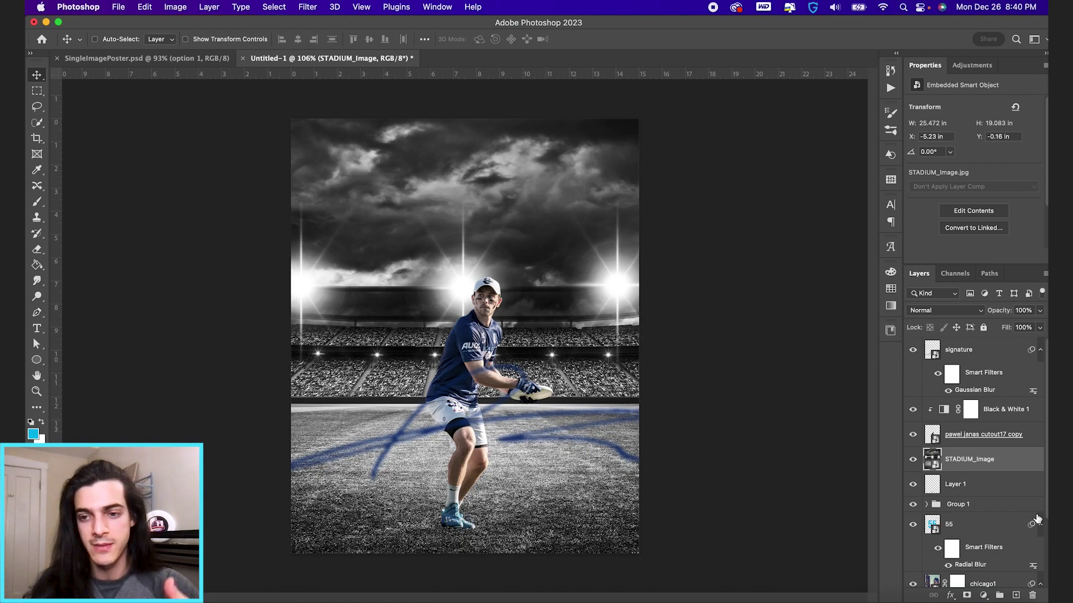
pyautogui.click(912, 460)
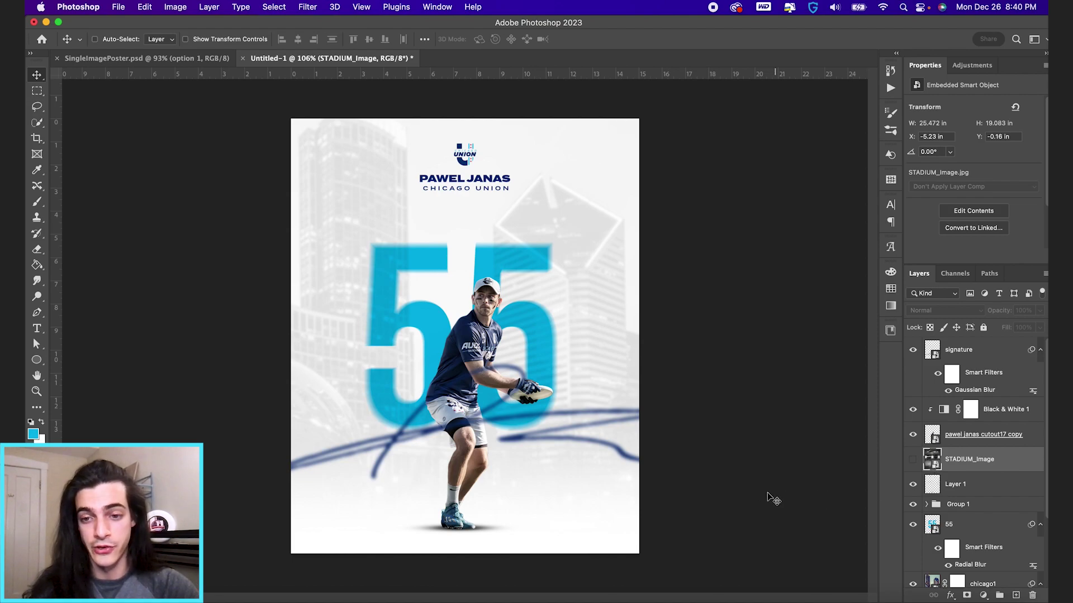
# Step: Duplicate the Layer 1 shadow and stretch the copy to about 15.9 × 0.94 in beneath the player's feet
pyautogui.click(932, 487)
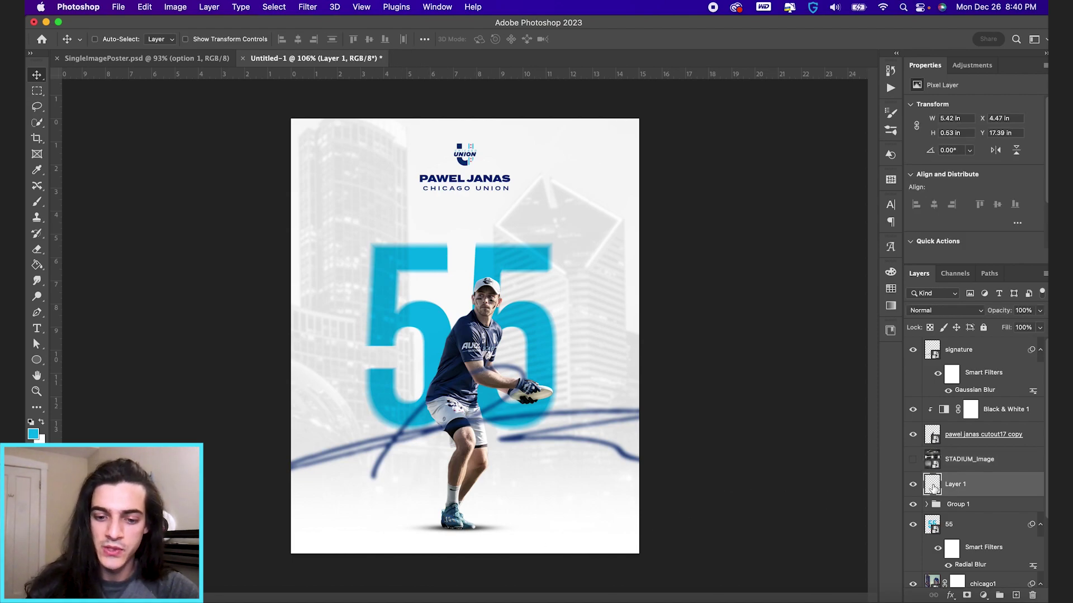
pyautogui.press('super+j')
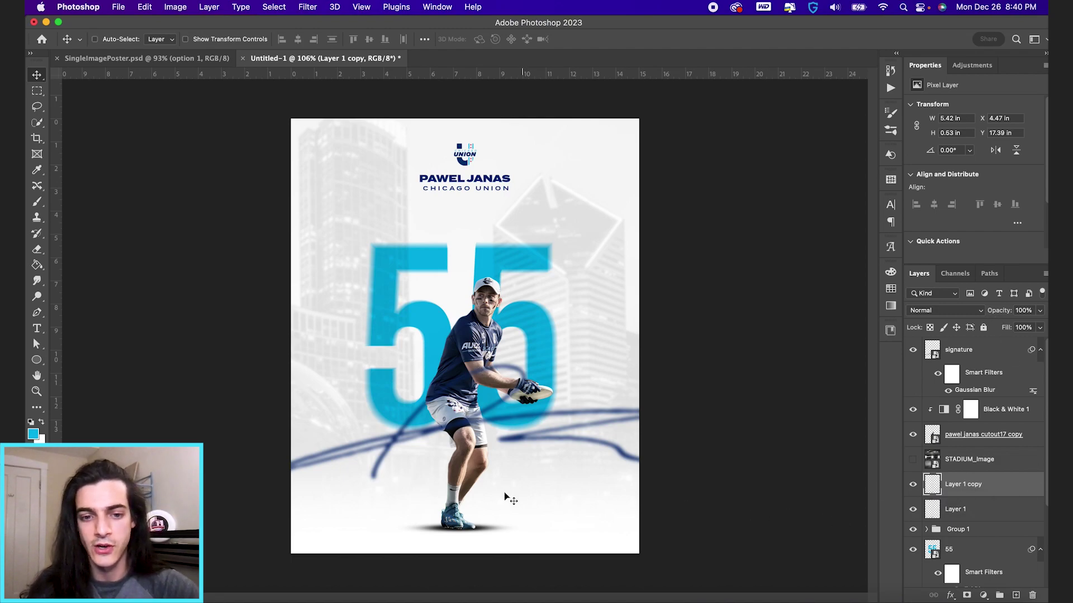
pyautogui.press('super+t')
pyautogui.moveTo(521, 527); pyautogui.dragTo(607, 529)
pyautogui.moveTo(456, 533); pyautogui.dragTo(457, 539)
pyautogui.moveTo(610, 527); pyautogui.dragTo(642, 527)
pyautogui.press('Return')
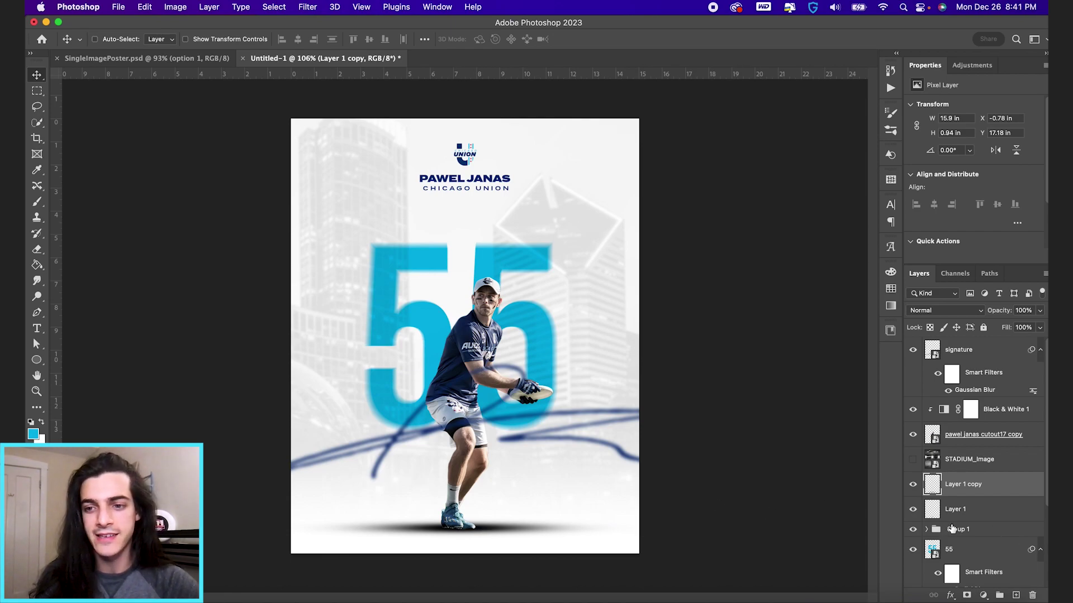
pyautogui.press('super')
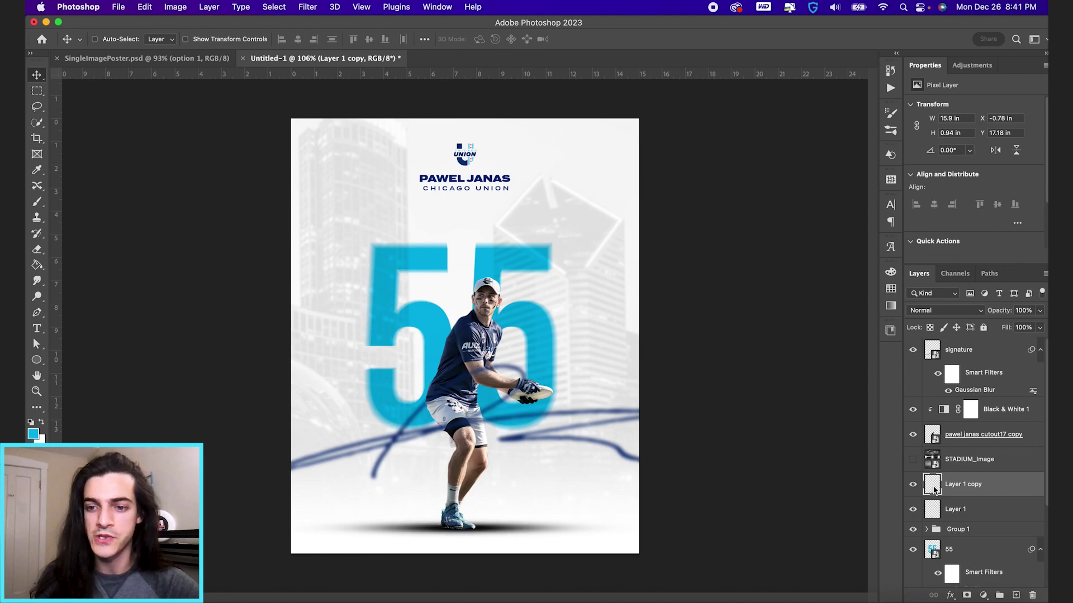
# Step: Select Layer 1 copy's pixels, hide that copy, and make STADIUM_Image visible and active
pyautogui.rightClick(934, 490)
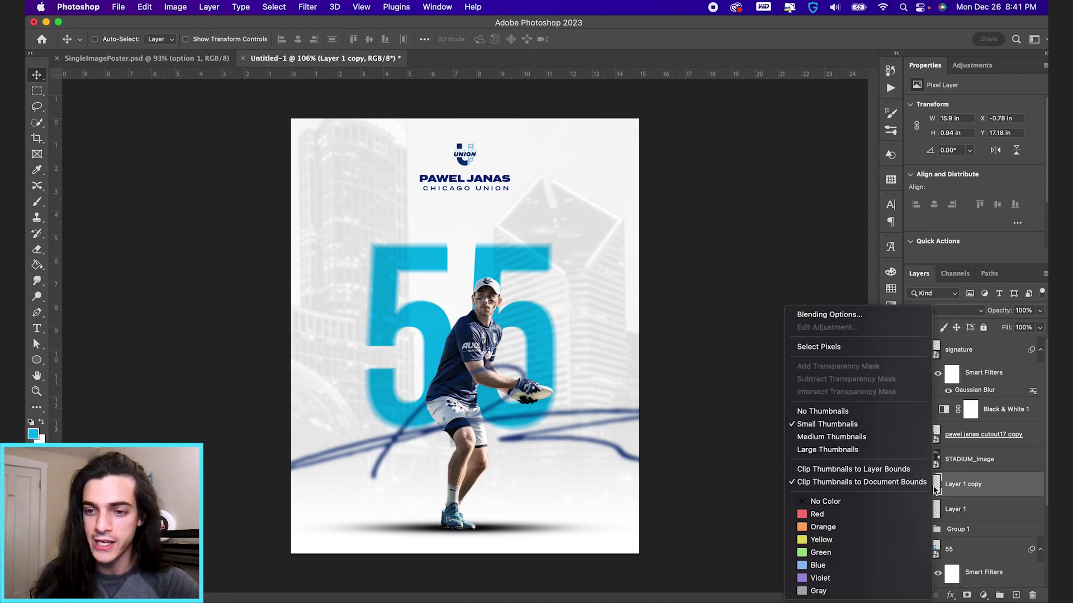
pyautogui.click(842, 348)
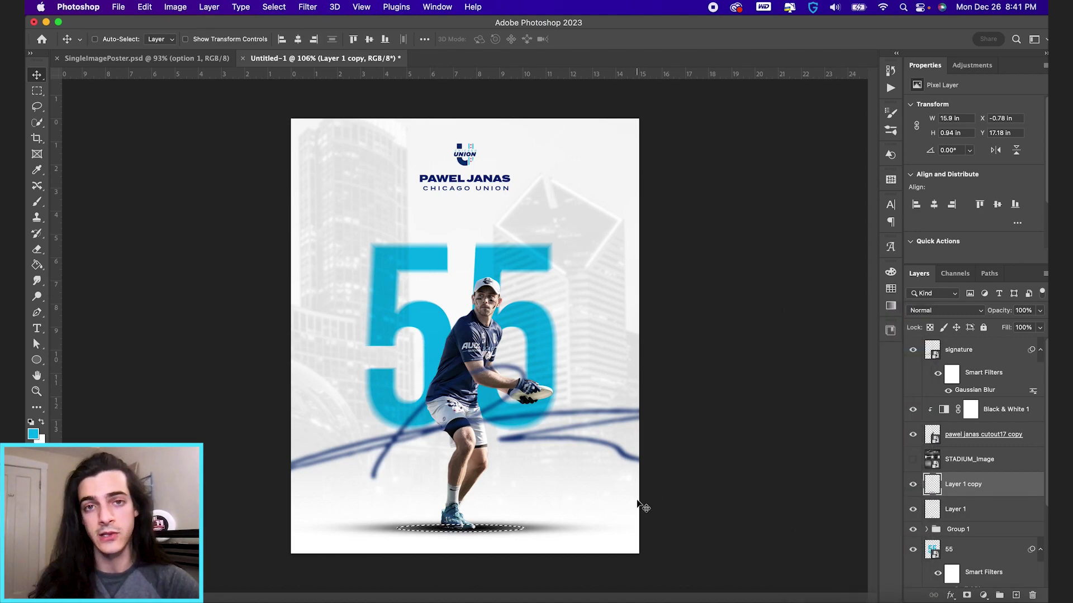
pyautogui.click(912, 484)
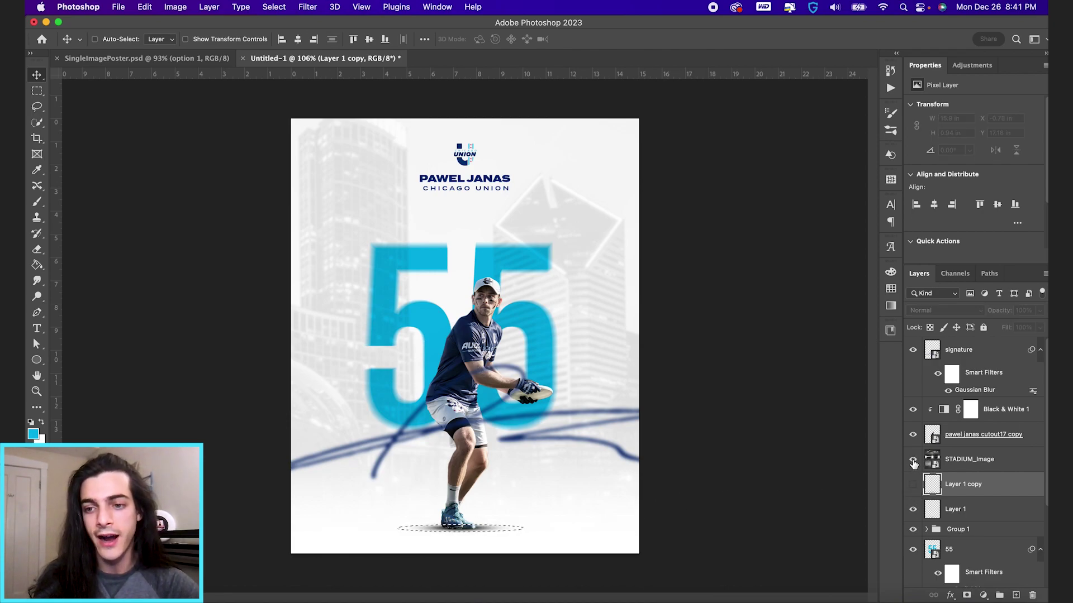
pyautogui.click(912, 460)
pyautogui.click(936, 464)
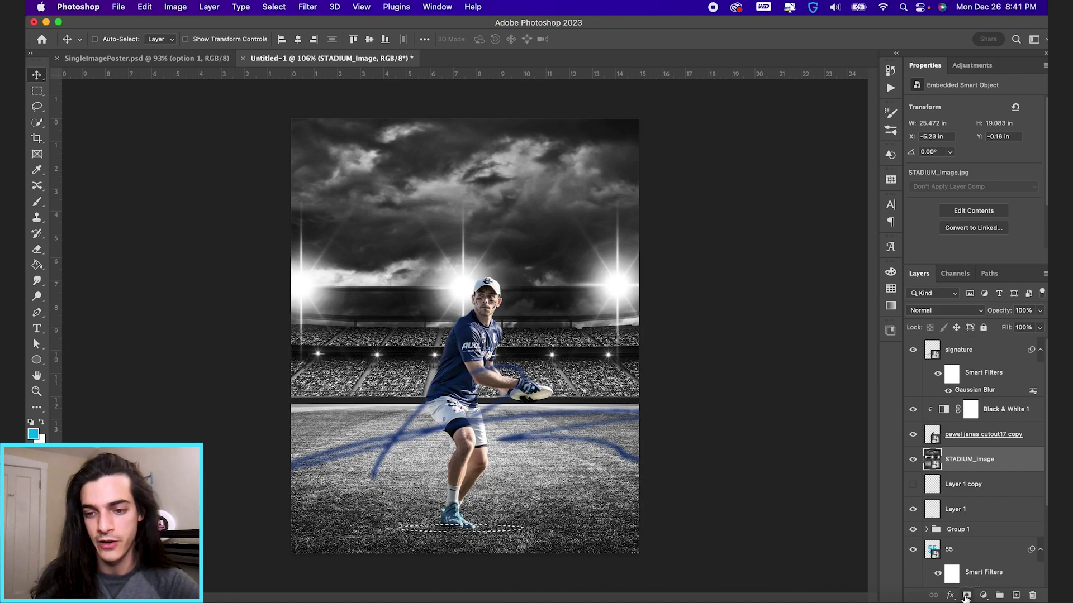
# Step: Mask STADIUM_Image to the shadow-shaped selection and lower its opacity to 44%
pyautogui.click(966, 596)
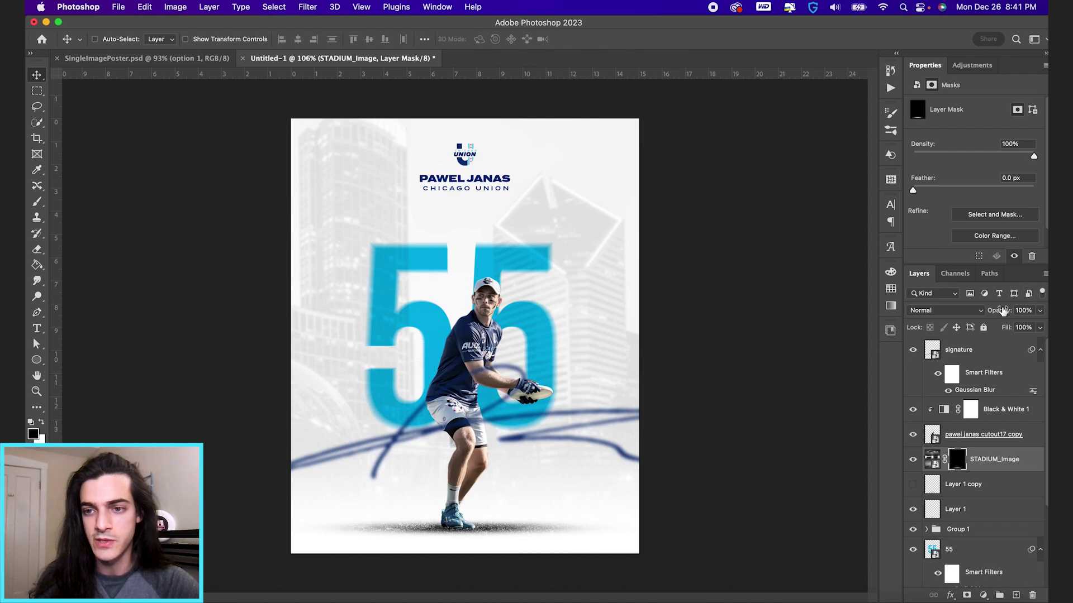
pyautogui.click(1022, 310)
pyautogui.write('30')
pyautogui.press('Return')
pyautogui.write('45')
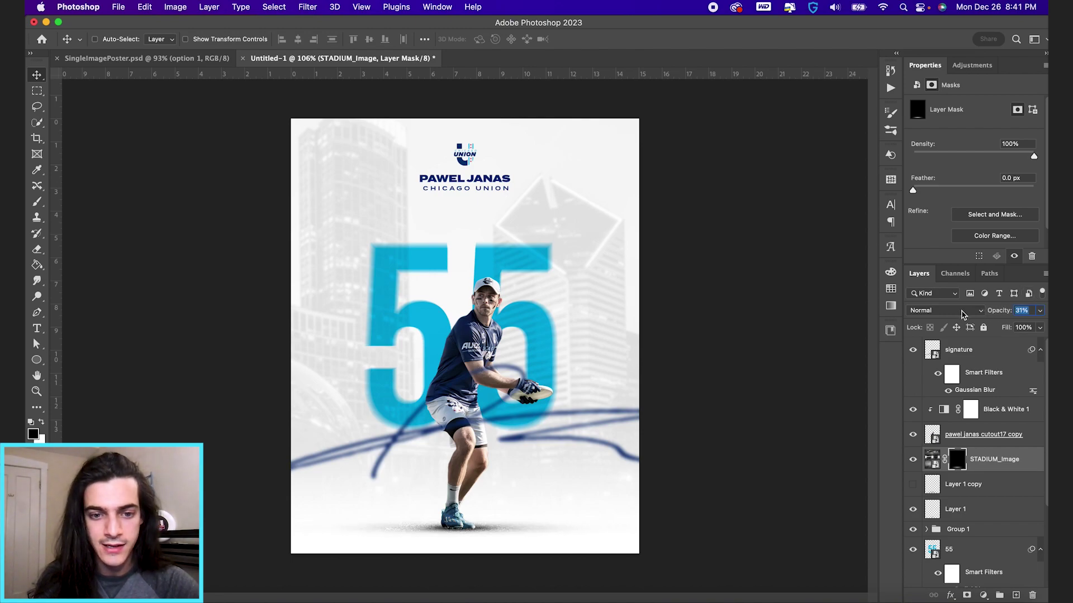
pyautogui.press('Return')
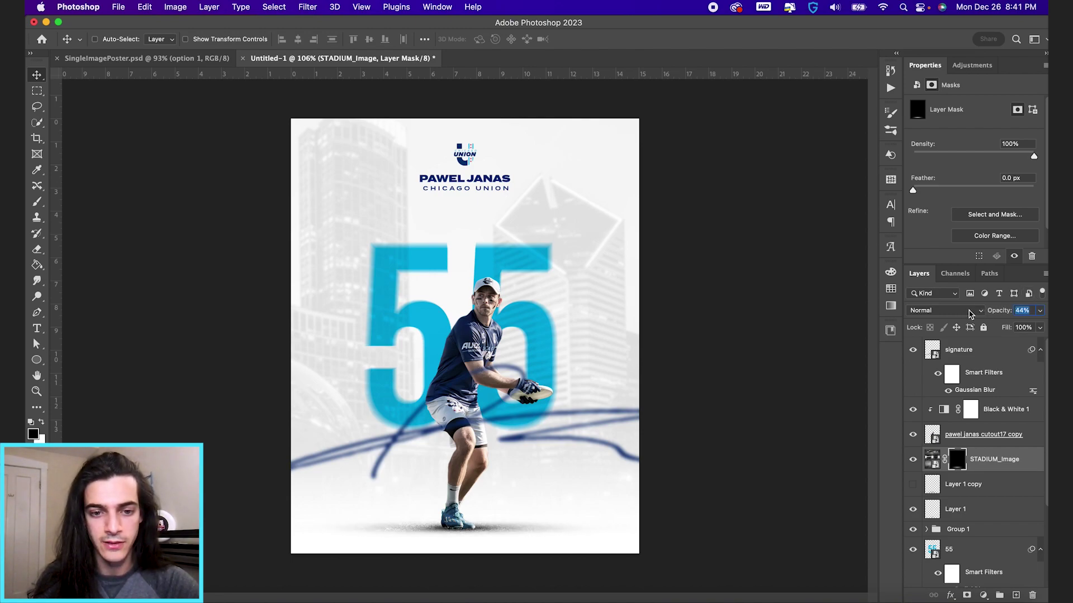
pyautogui.press('Return')
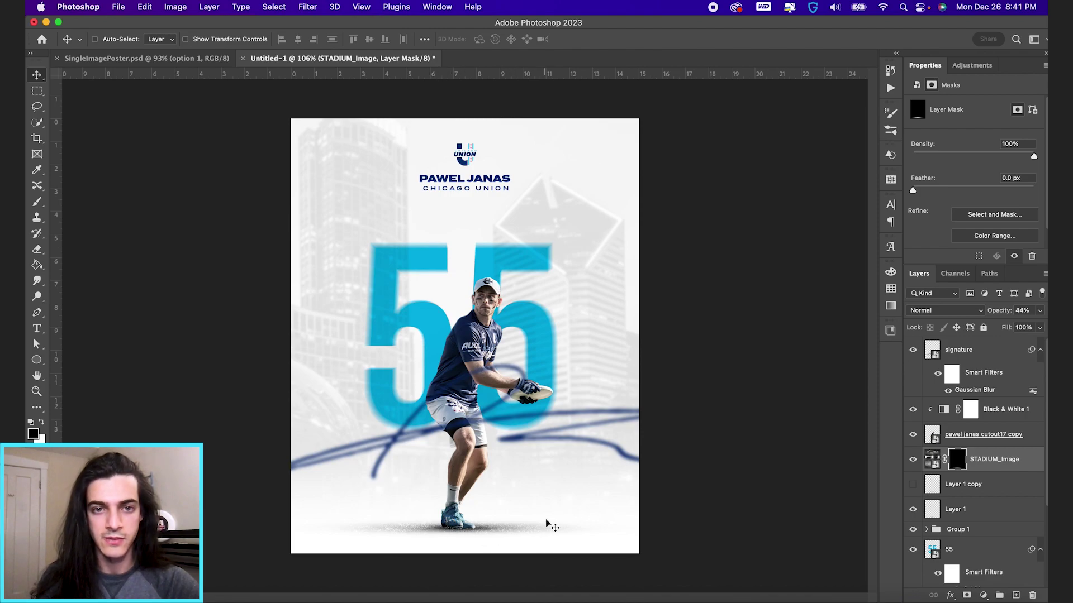